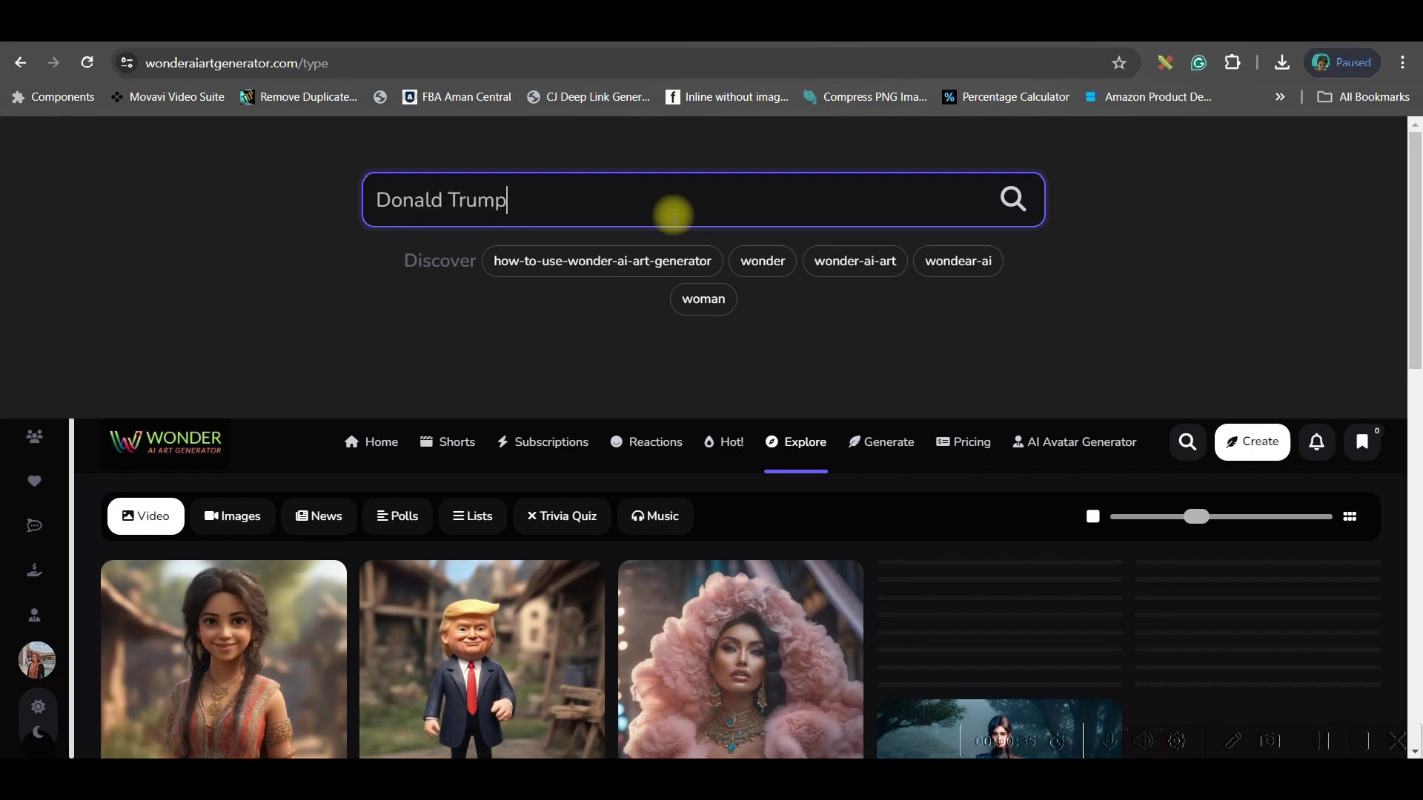
- Run the Wonder AI site search for 'Donald Trump'
click(1014, 201)
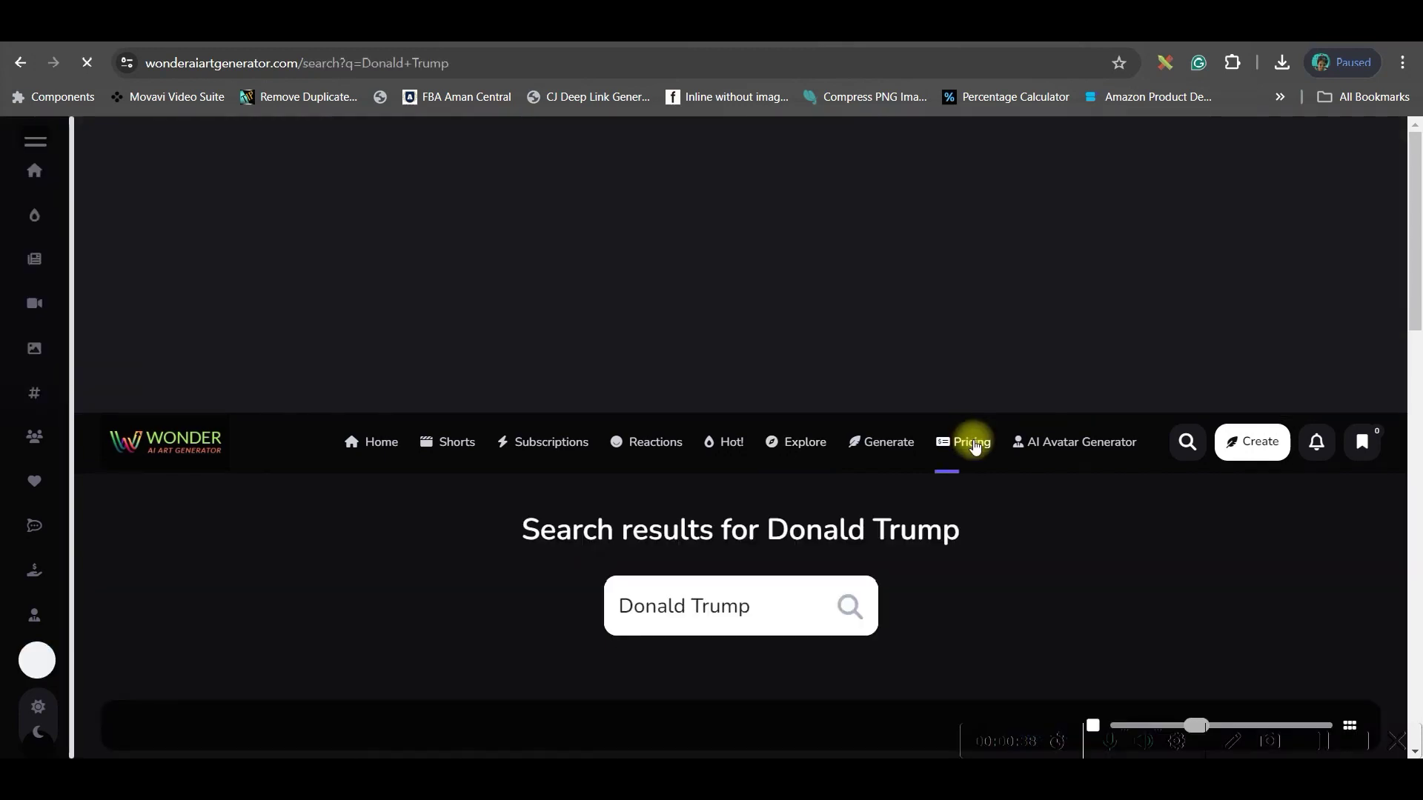
scroll(973, 442, down, 3)
mouse_move(999, 504)
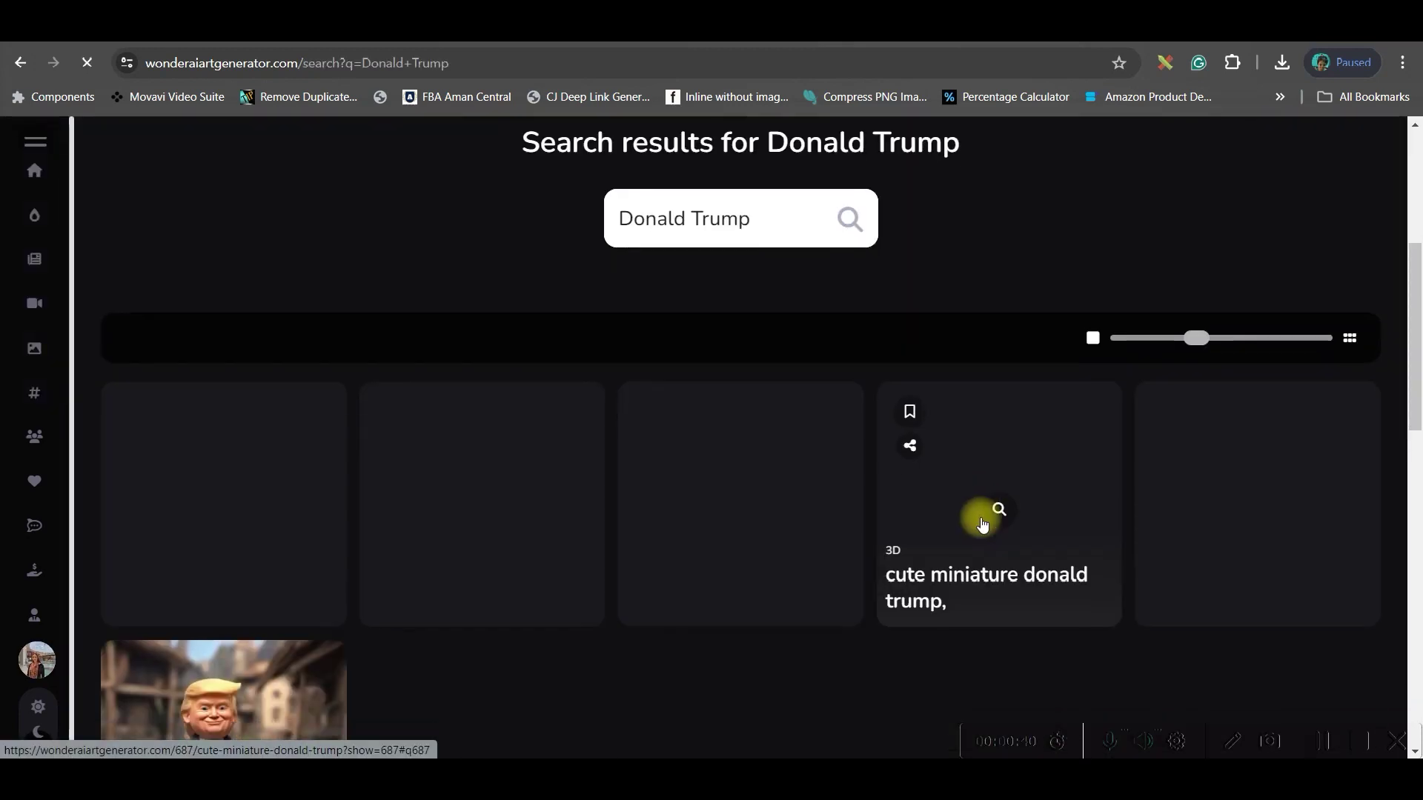
scroll(985, 508, down, 3)
scroll(705, 457, up, 2)
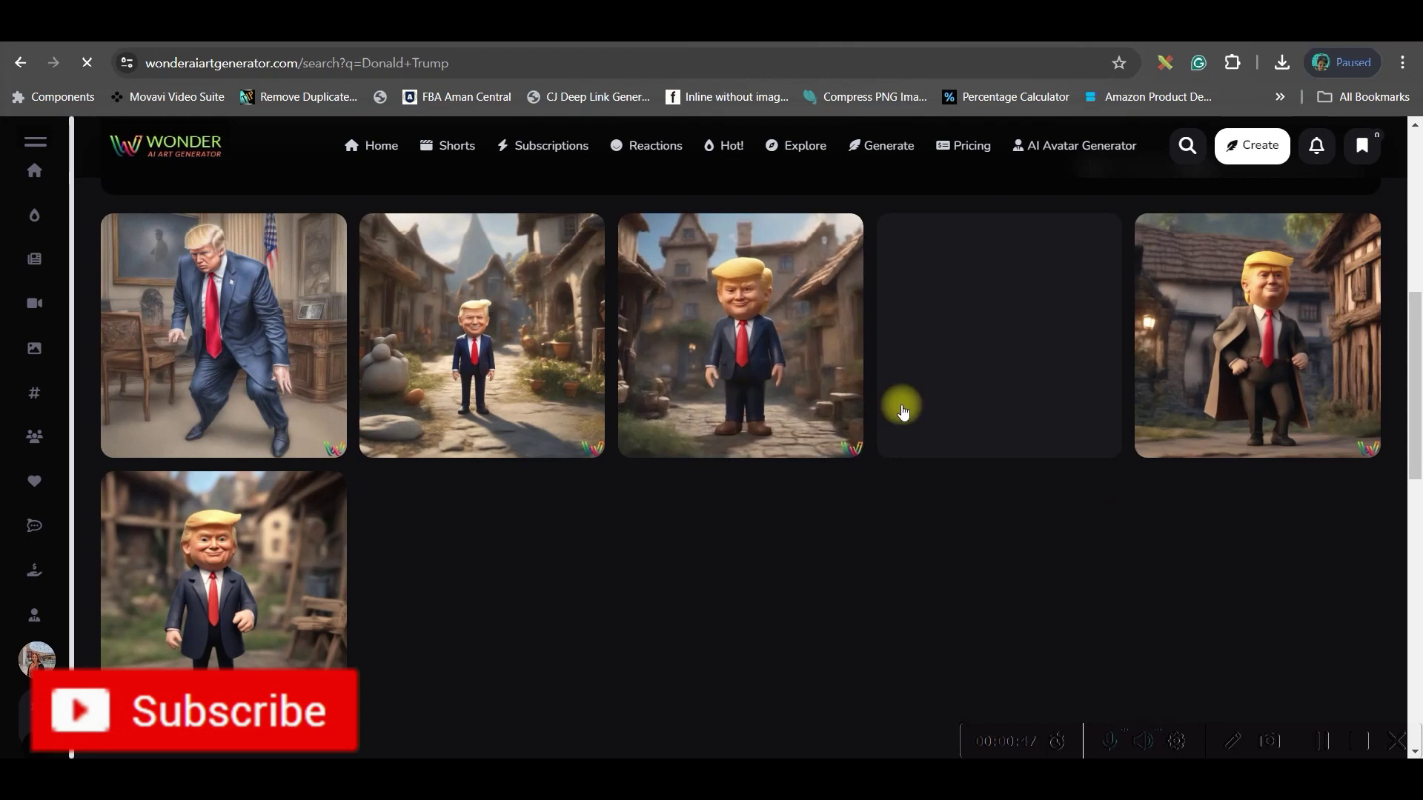
- Open a Donald Trump result, dismiss the ad, and open a related cute miniature Trump post
click(754, 295)
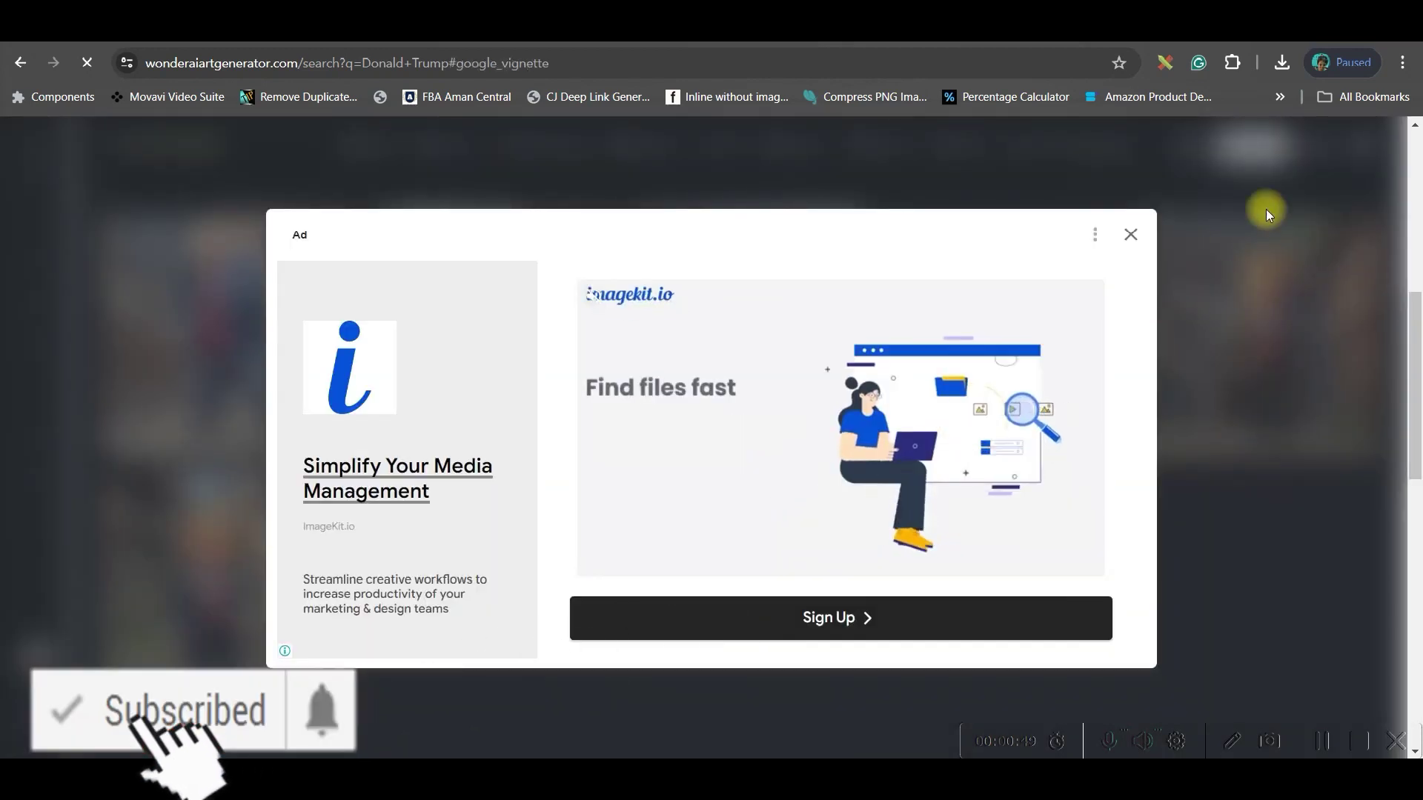
click(1131, 234)
scroll(660, 517, down, 1)
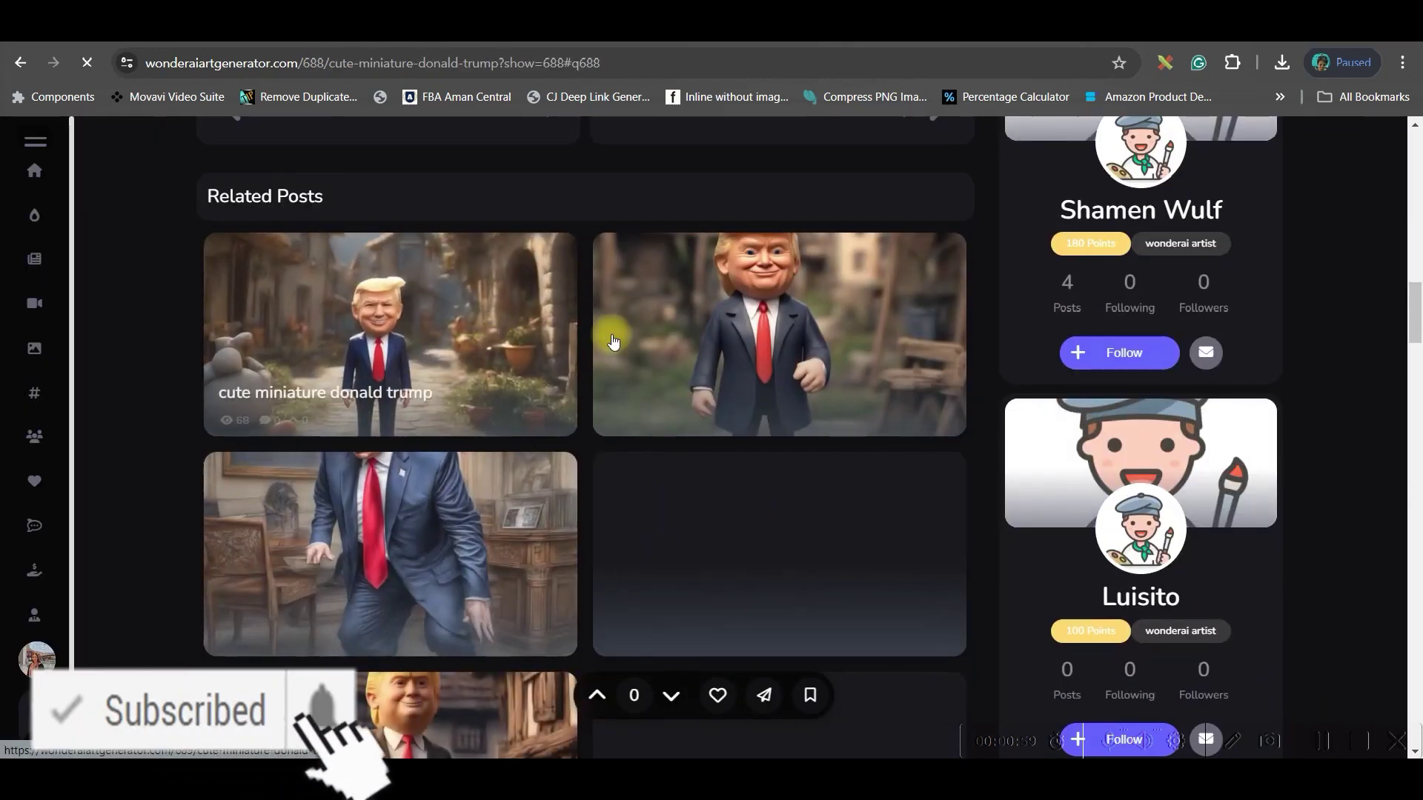
scroll(531, 447, down, 3)
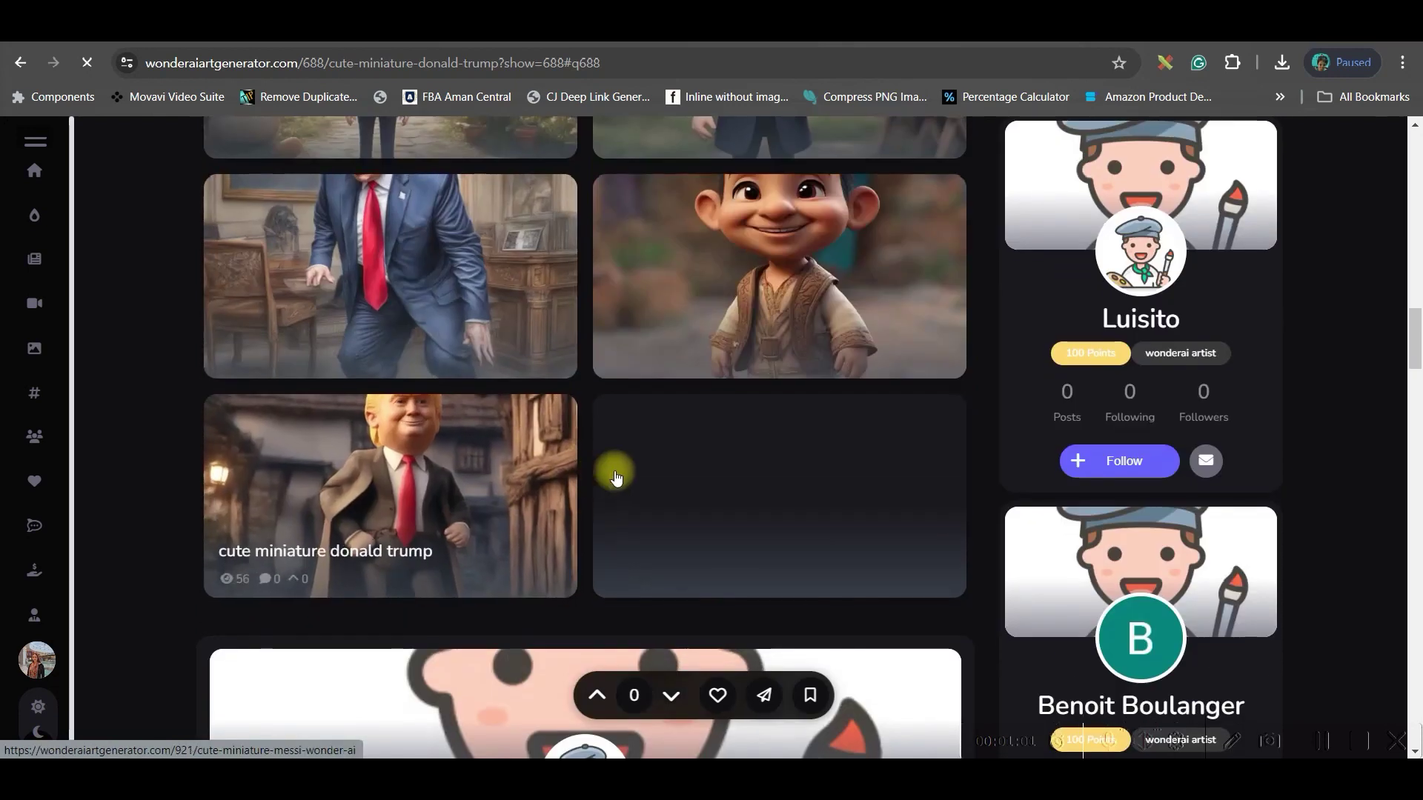
scroll(712, 501, up, 3)
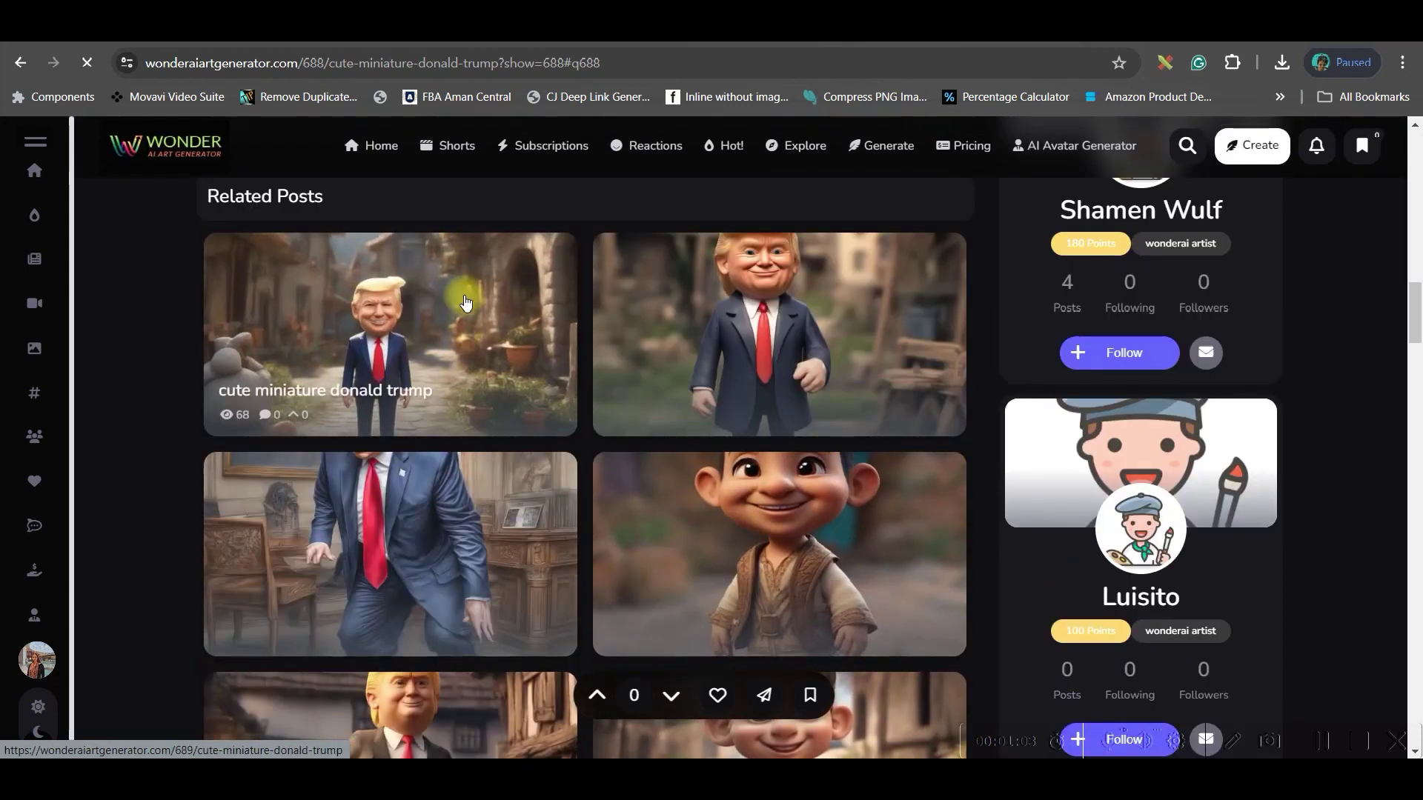
click(474, 303)
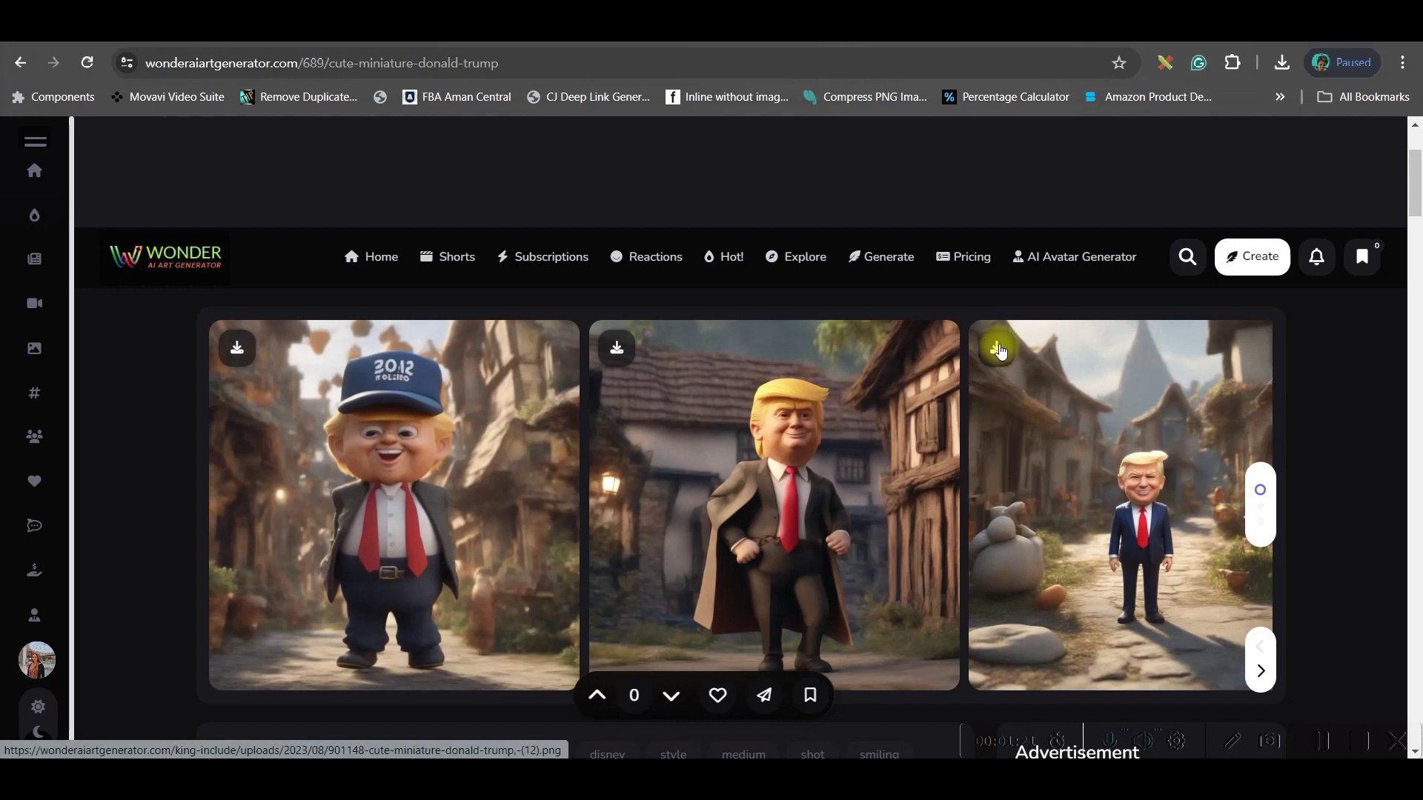
- Select the downloaded video in File Explorer, then minimize the window
key(alt+Tab)
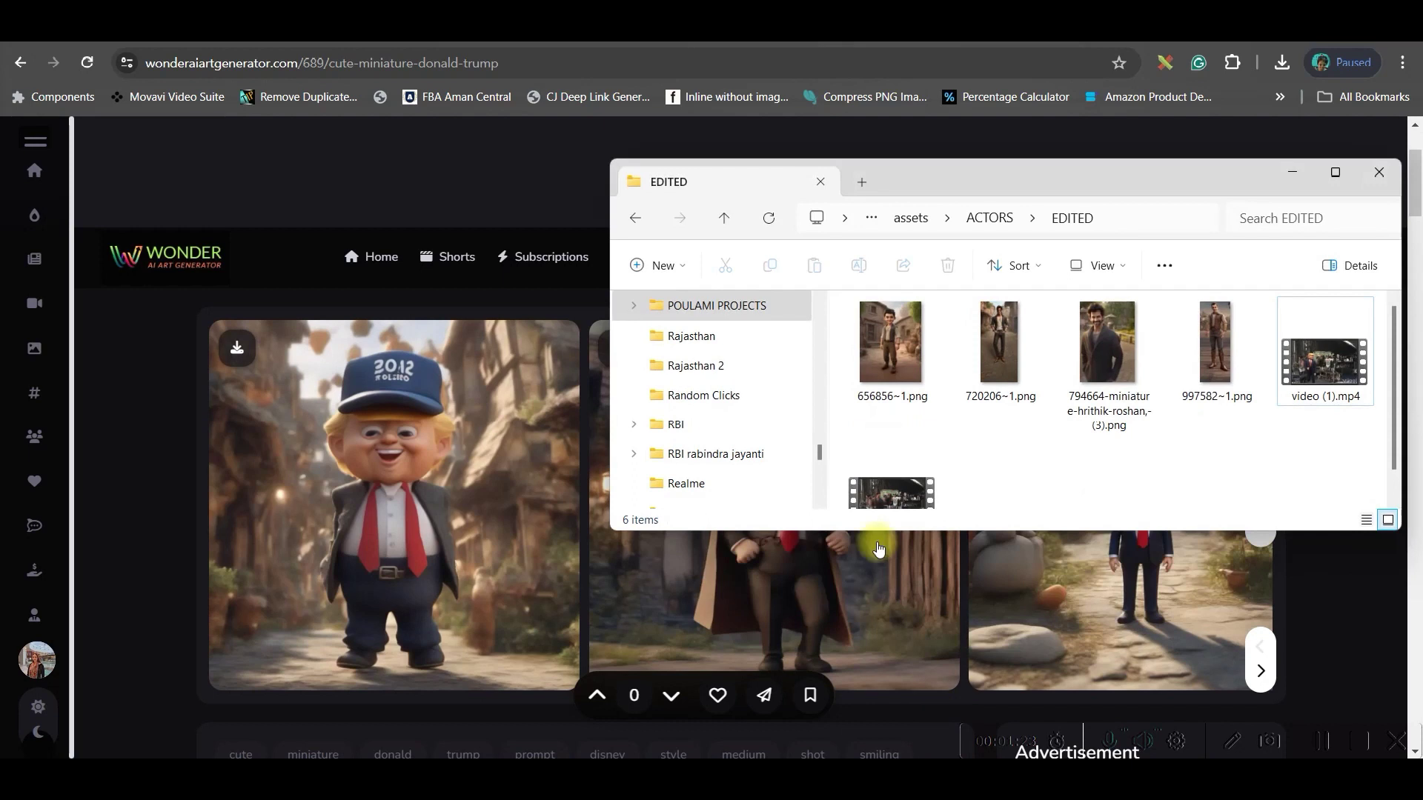
click(1352, 310)
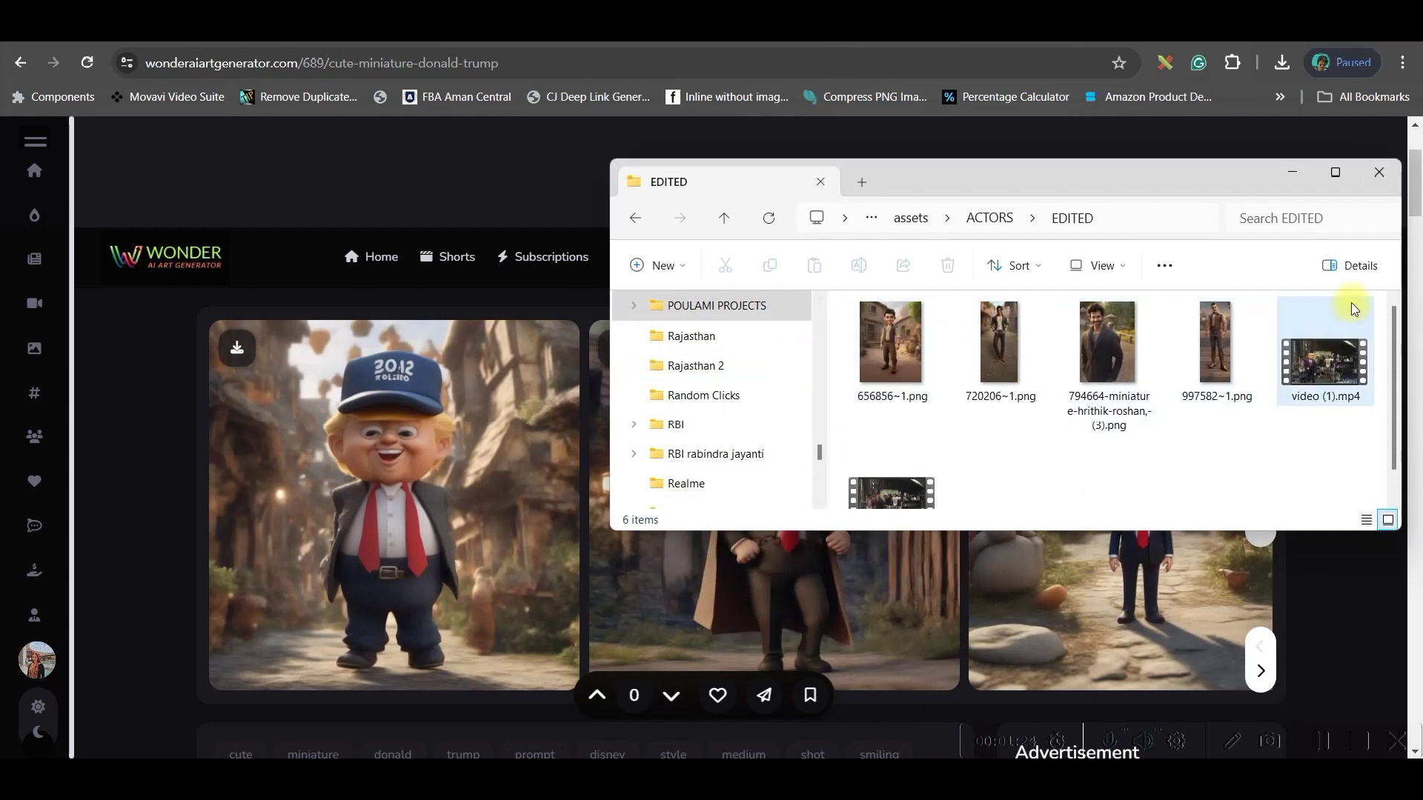
click(1292, 174)
scroll(819, 426, up, 2)
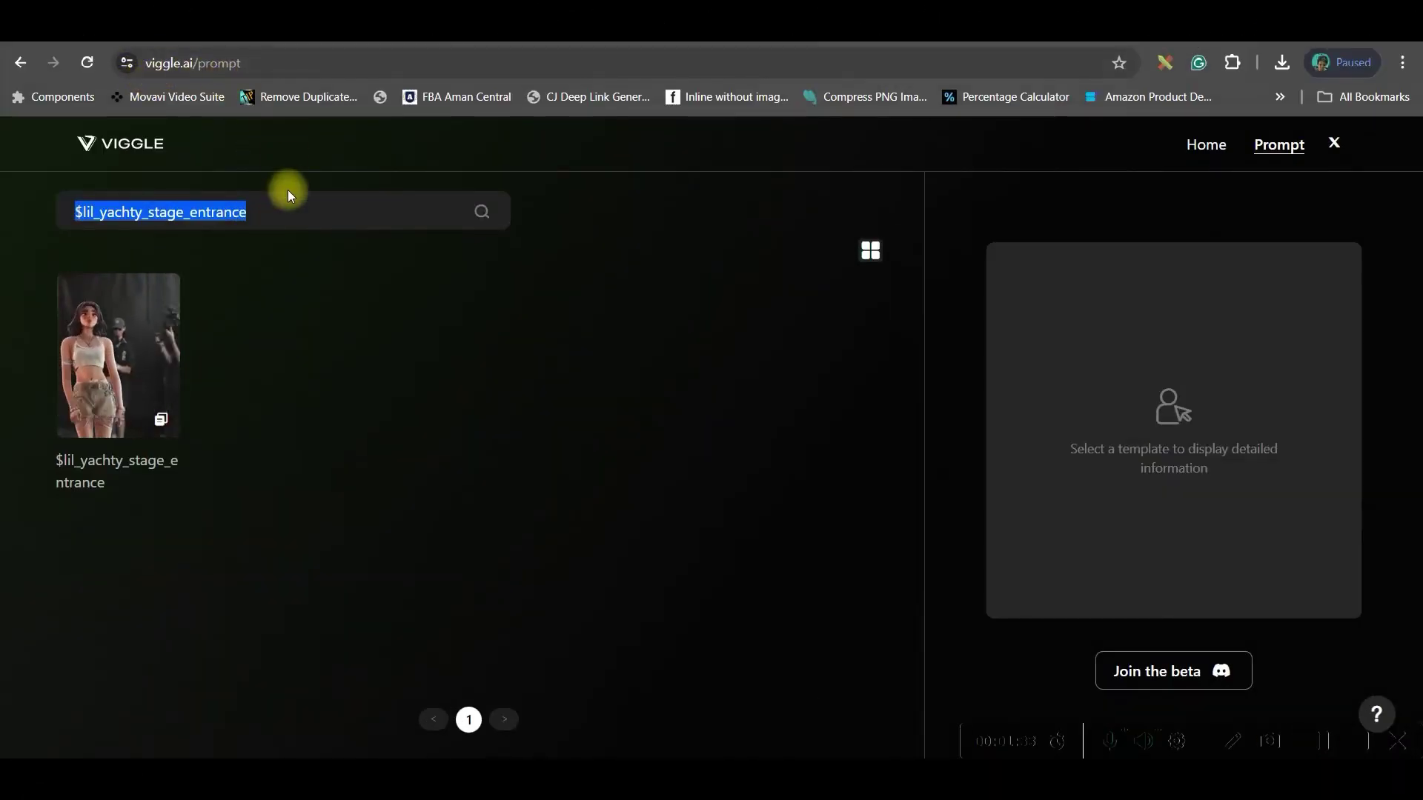
- Go back to the viggle.ai home page
click(20, 63)
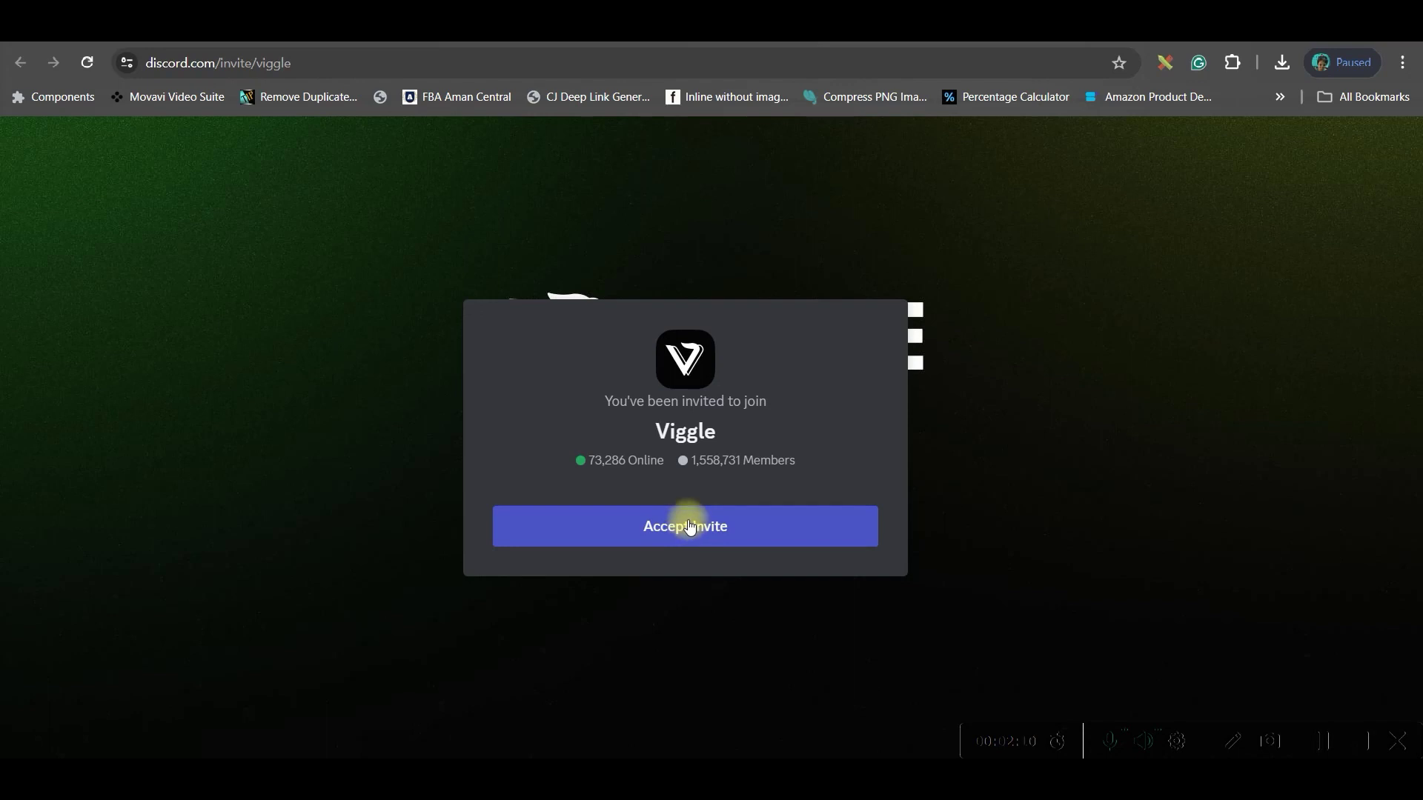
- Accept the Viggle server invite to join it
click(690, 526)
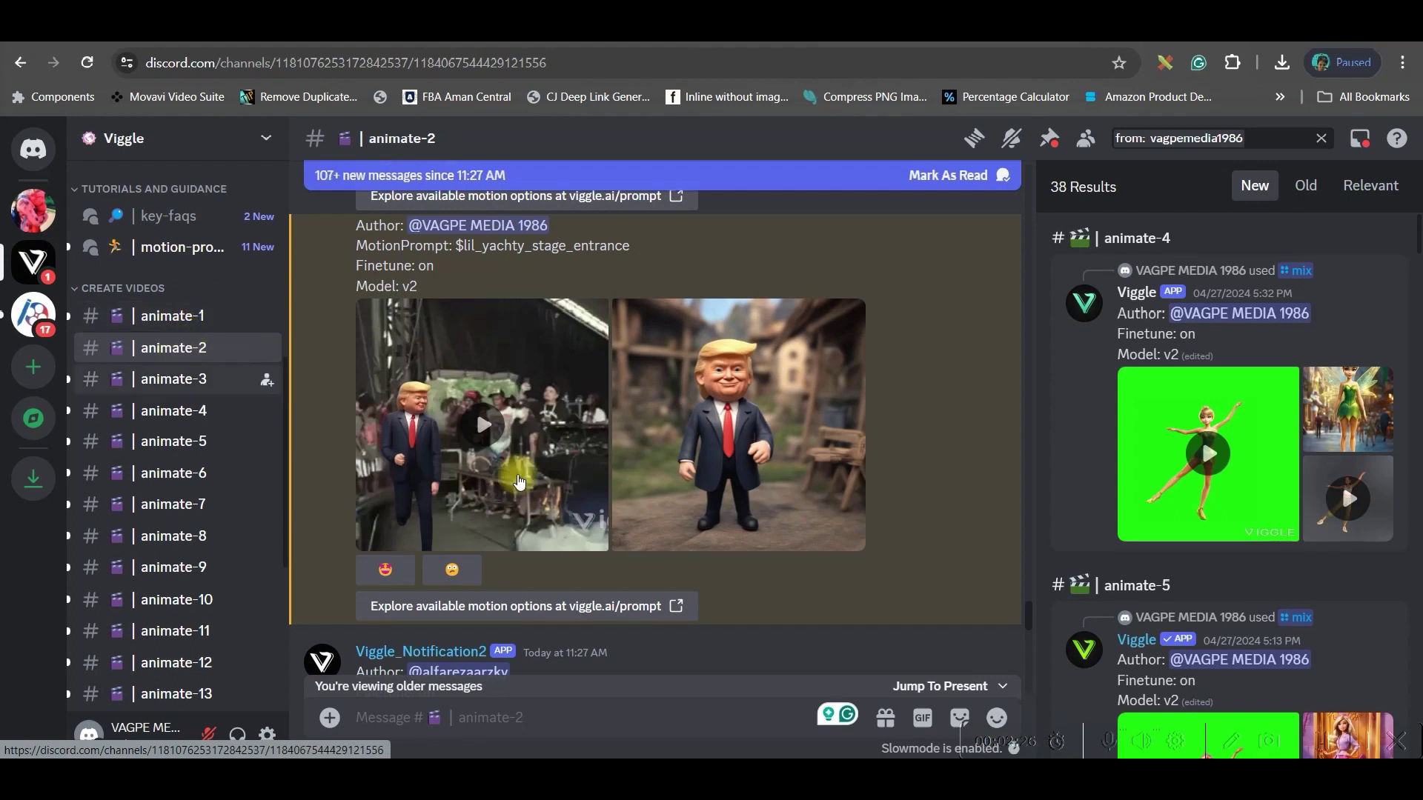
mouse_move(548, 651)
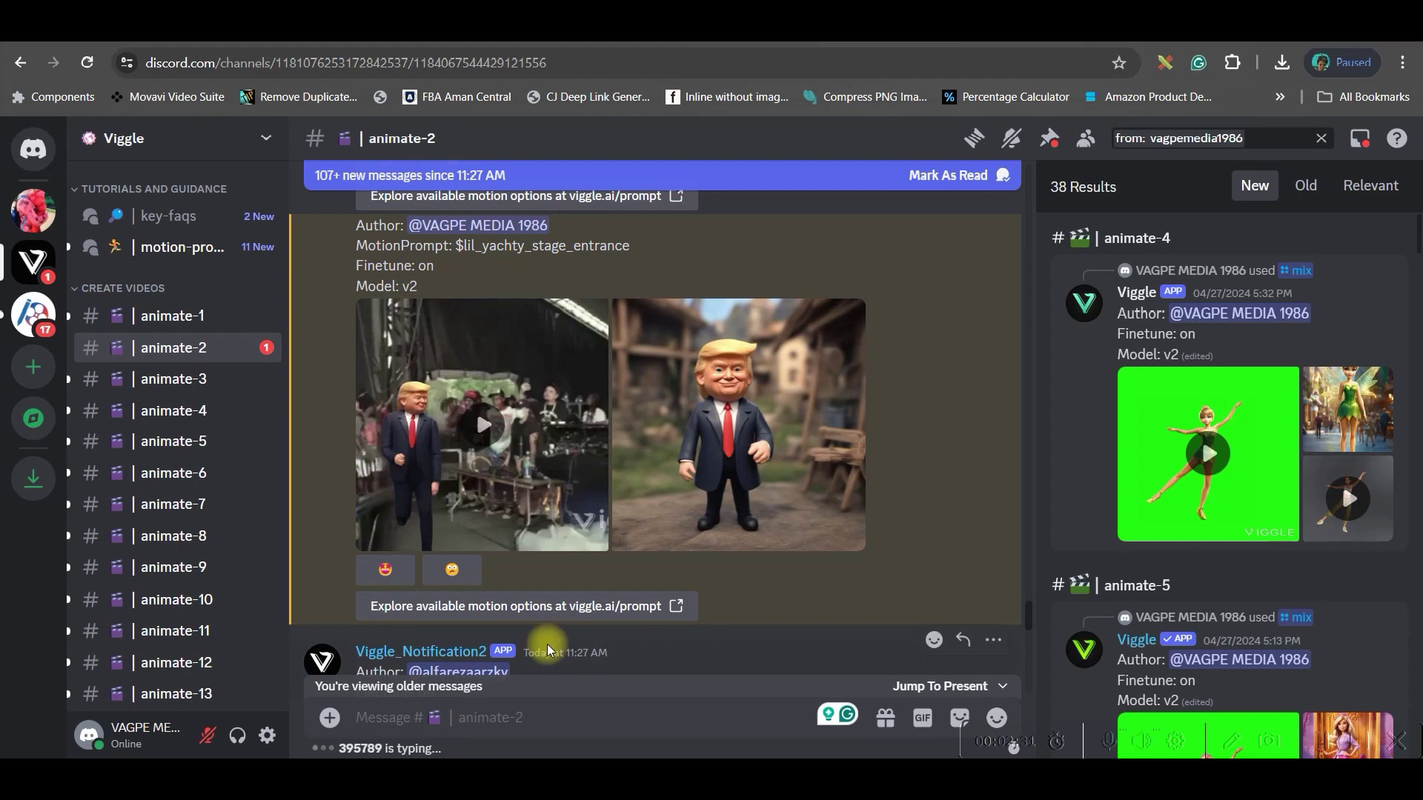
text(/)
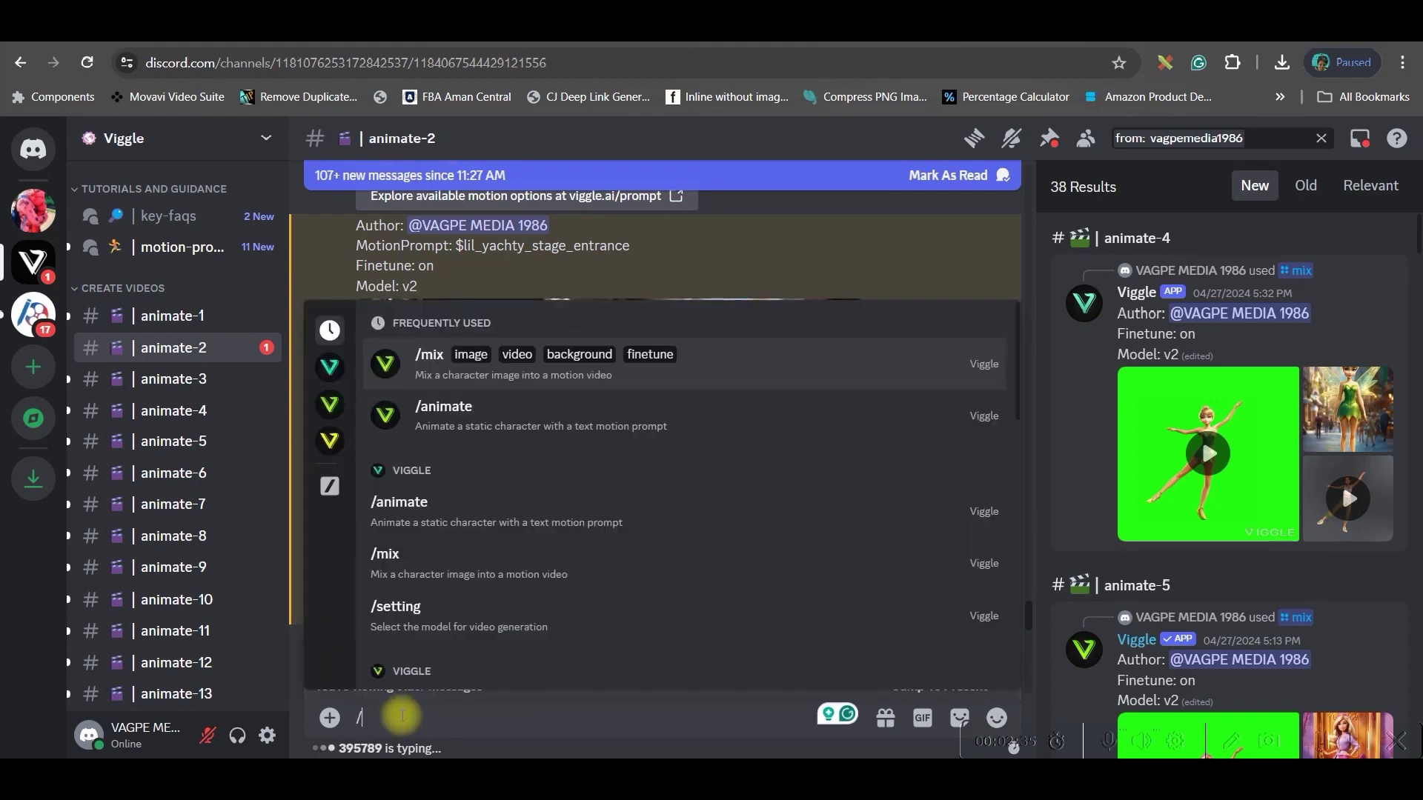
text(ani)
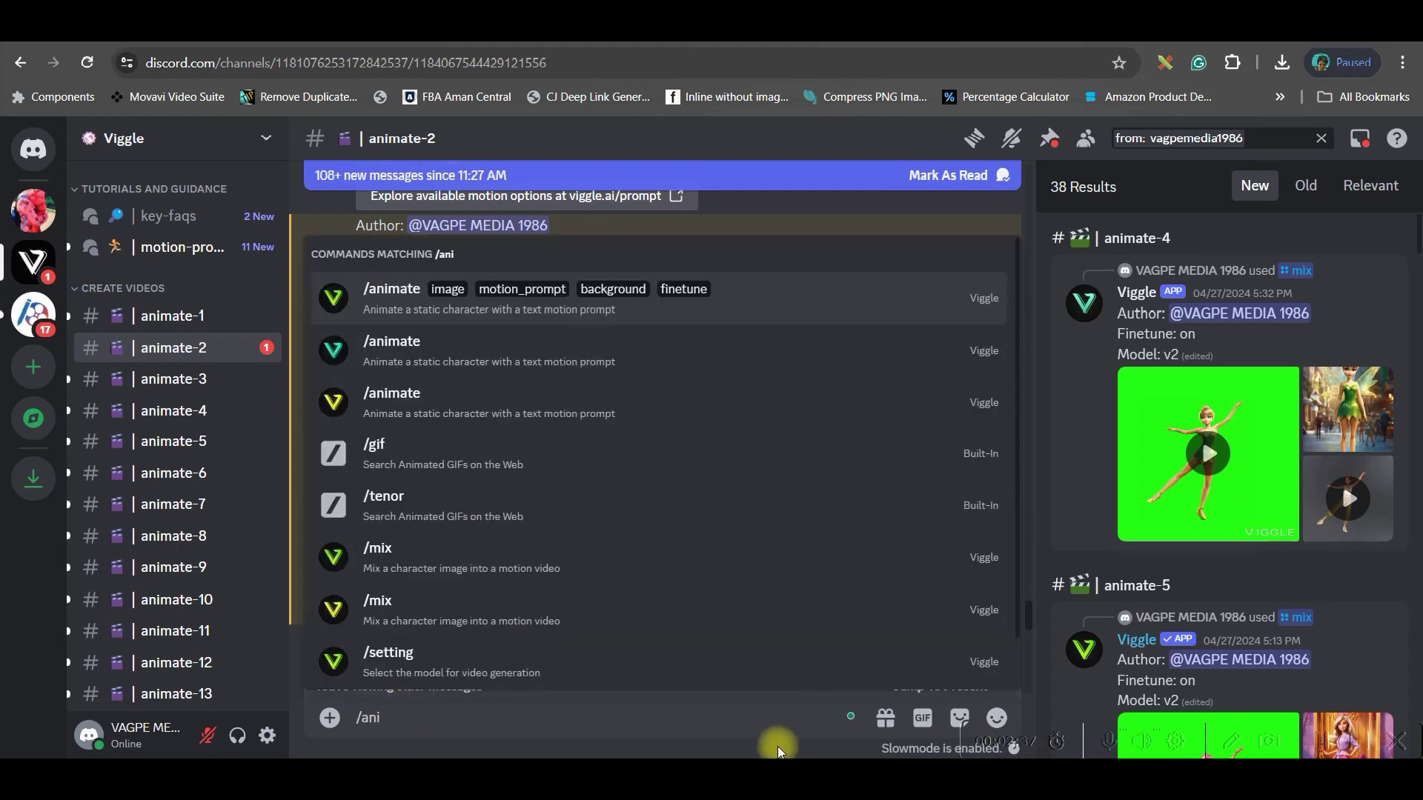
- Start /animate and attach the miniature Sachin Tendulkar PNG as the character image
click(442, 296)
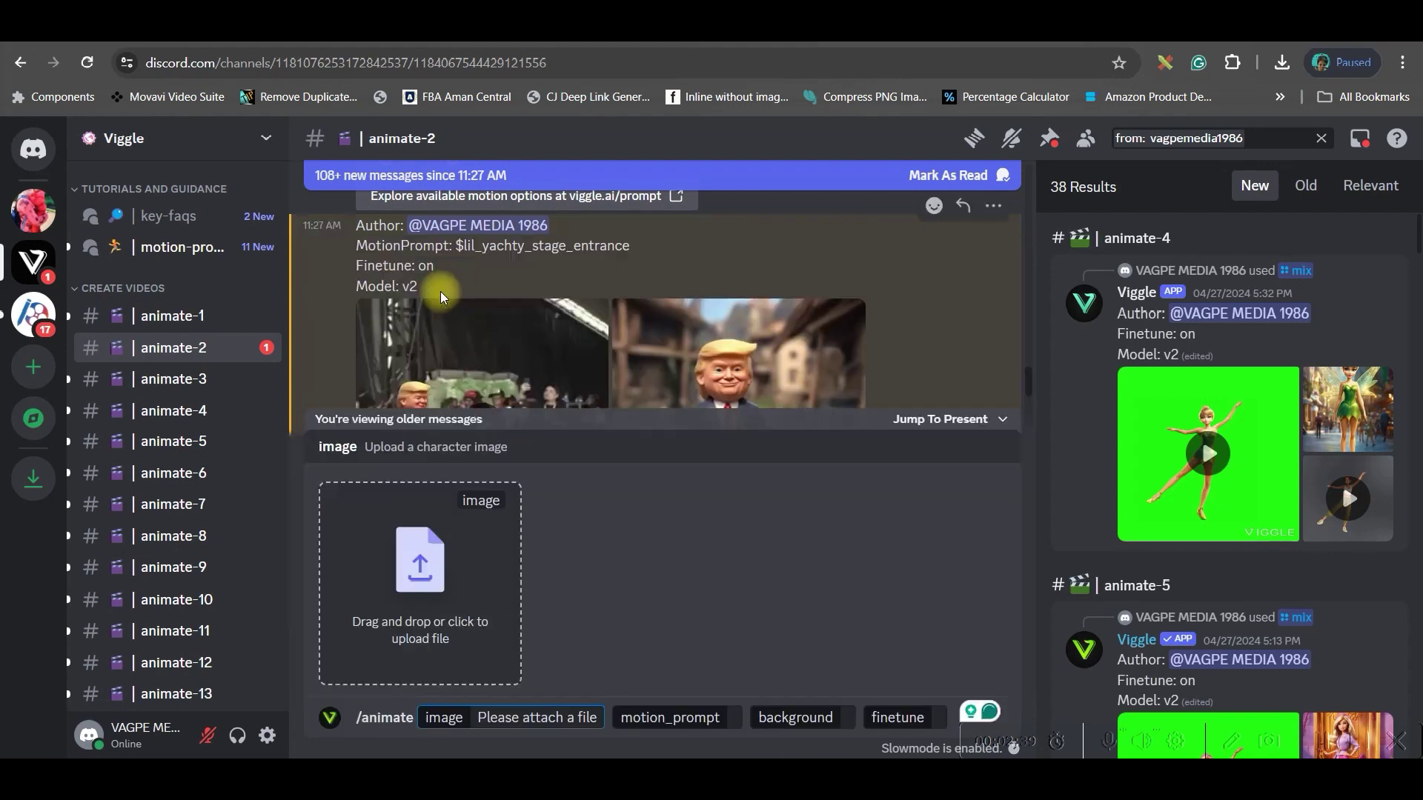
click(419, 622)
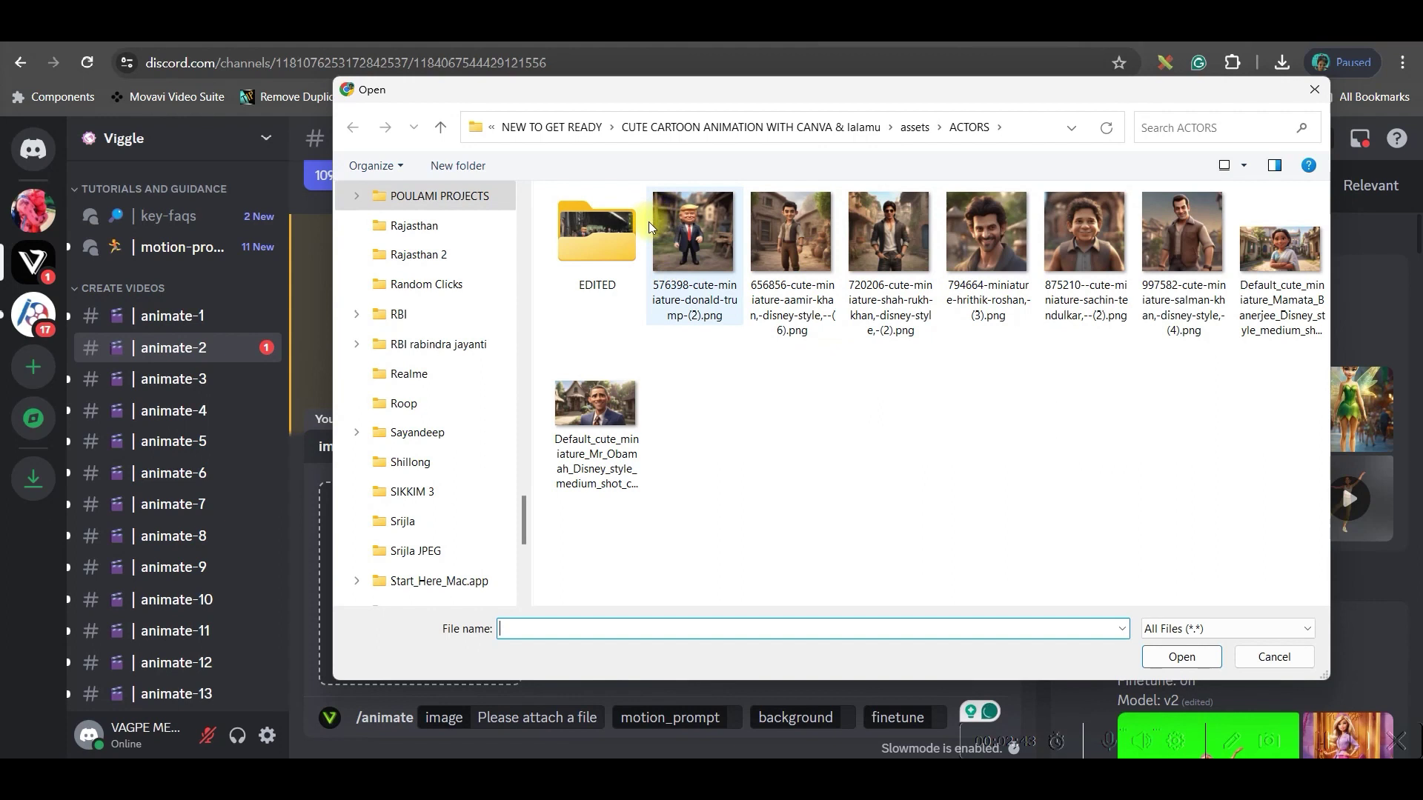
click(702, 235)
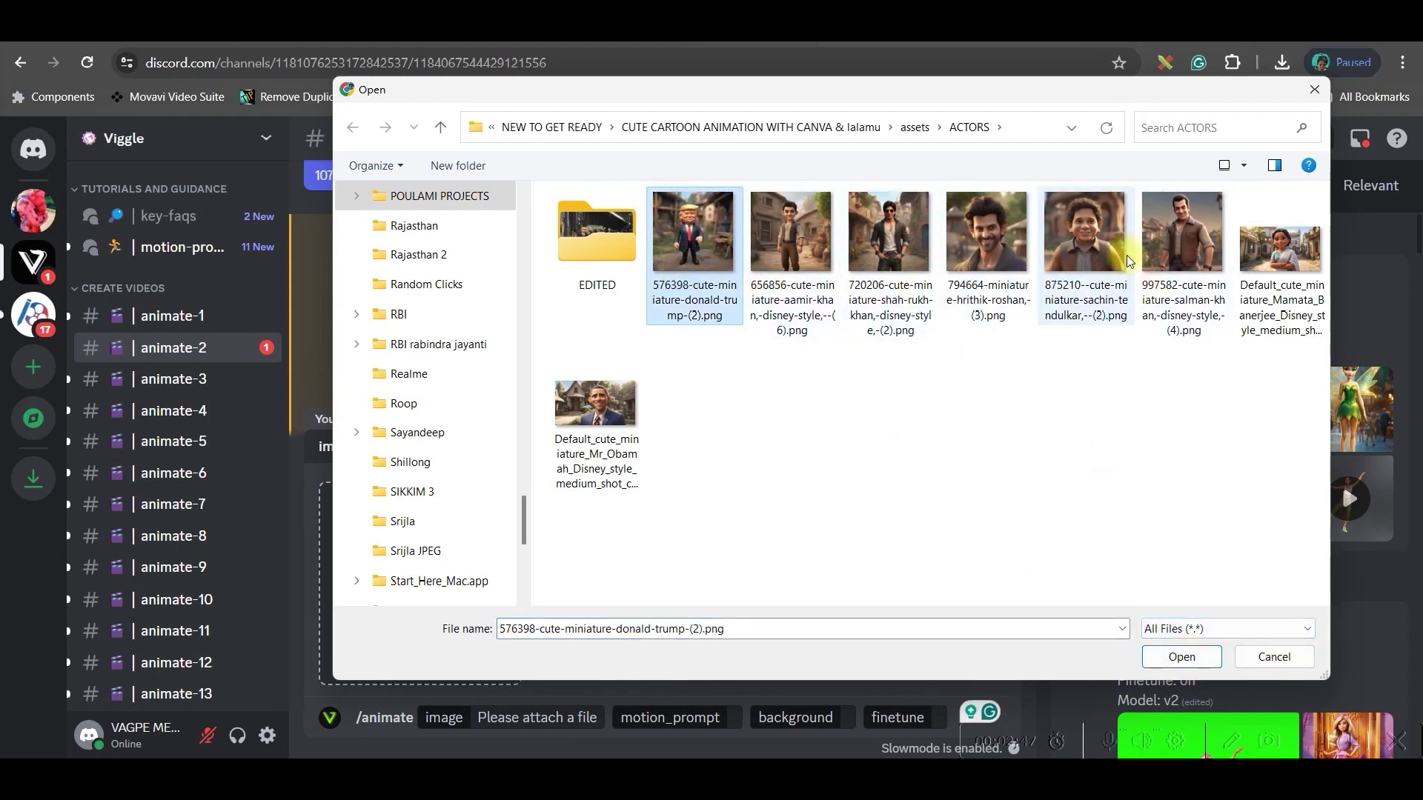
click(1099, 257)
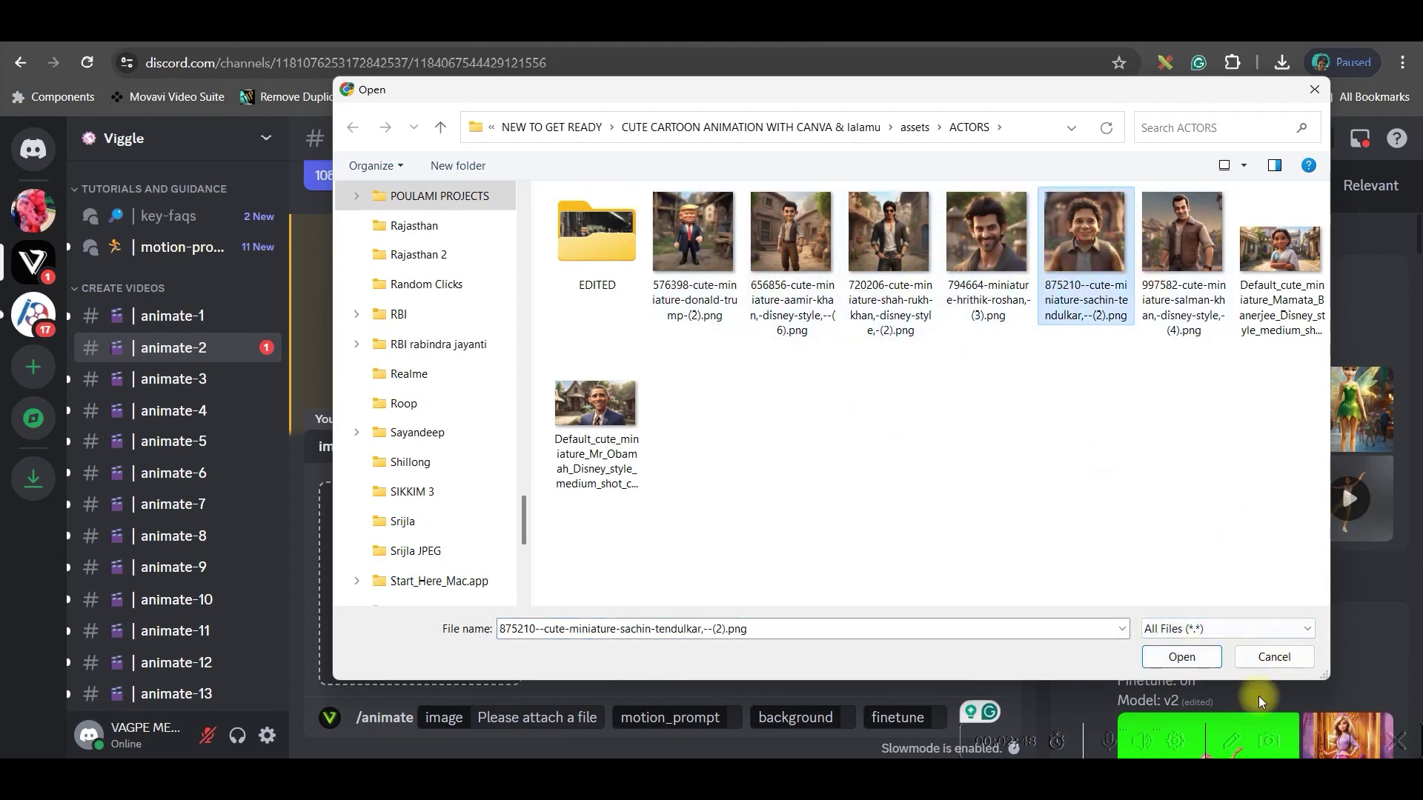
click(1181, 656)
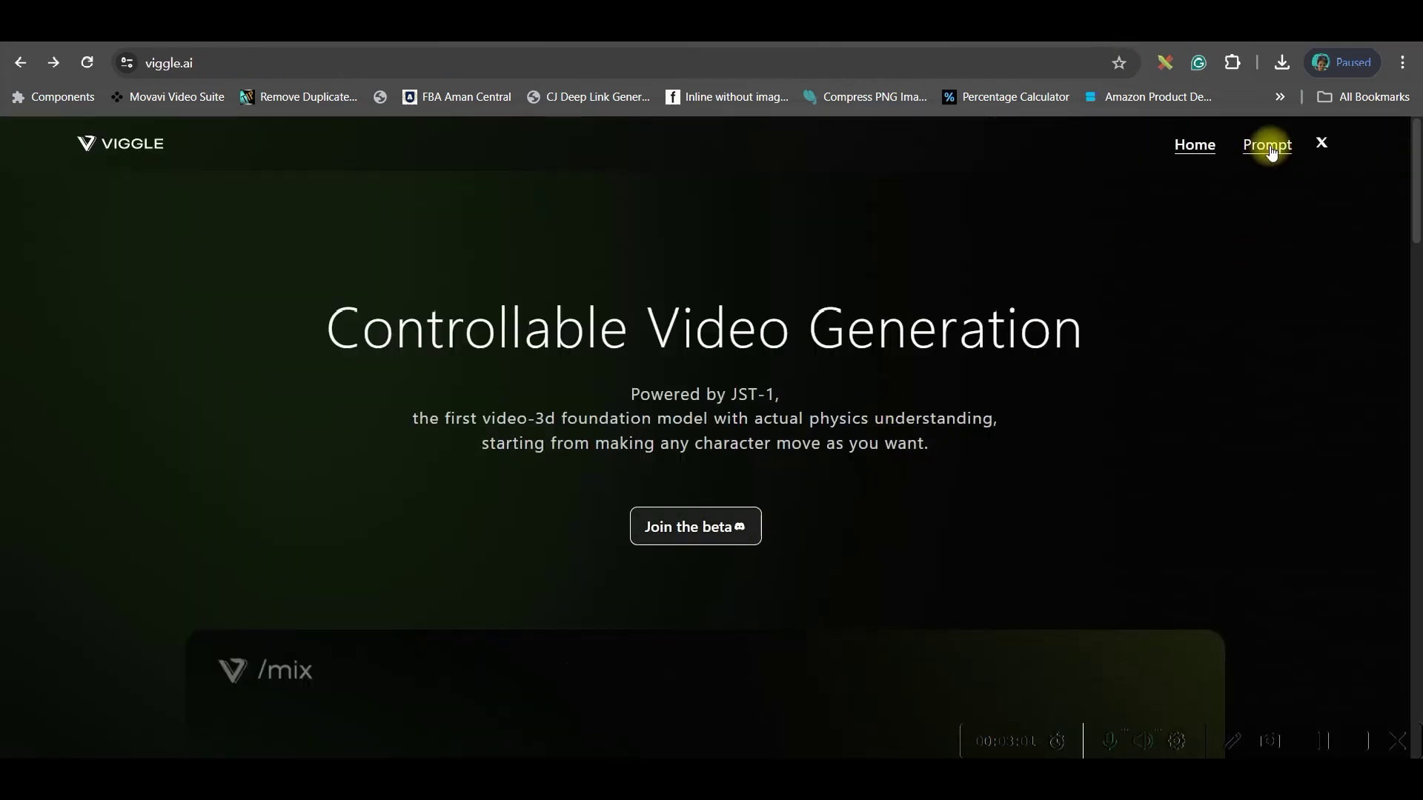
- Find $lil_yachty_stage_entrance in Viggle's templates, copy its name, and return to Discord
click(1267, 146)
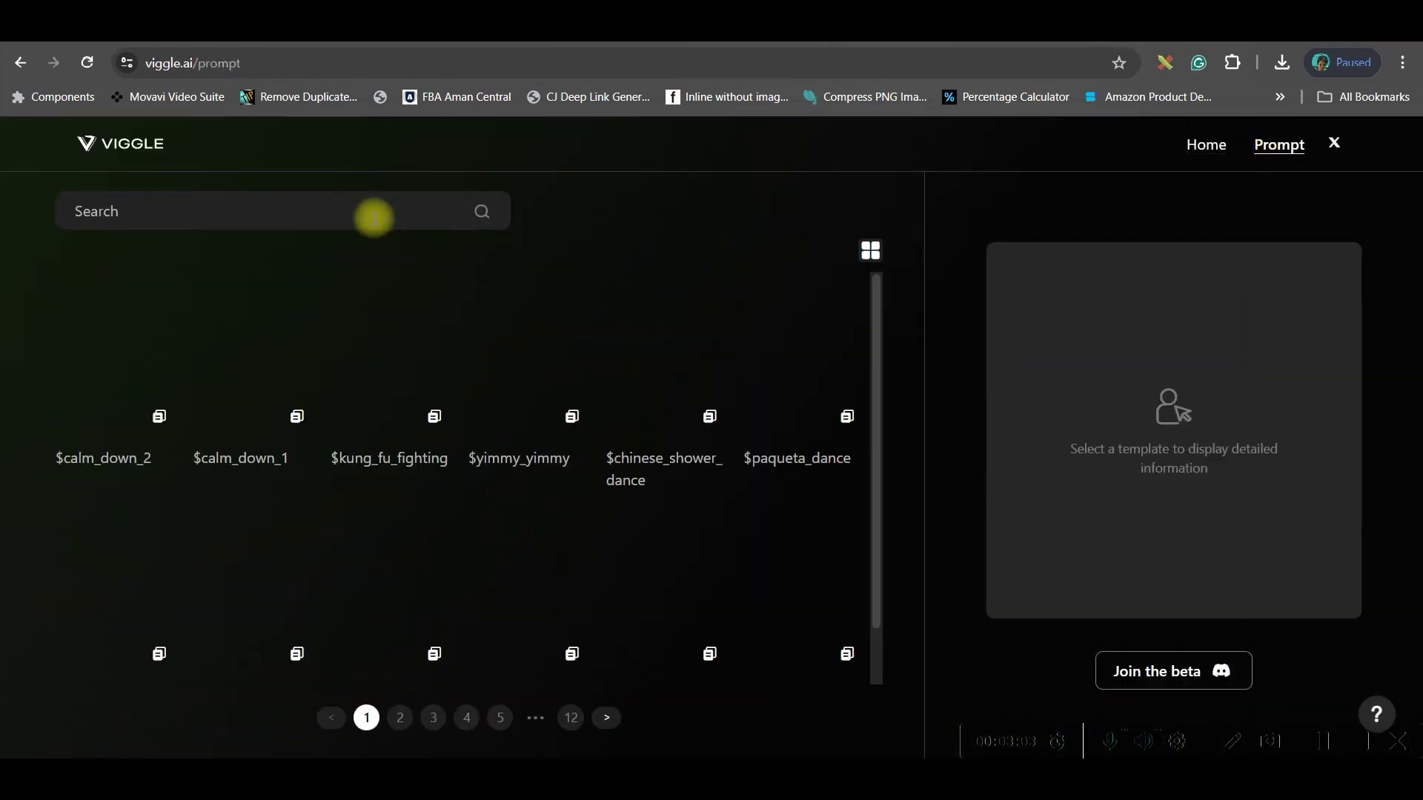
click(335, 208)
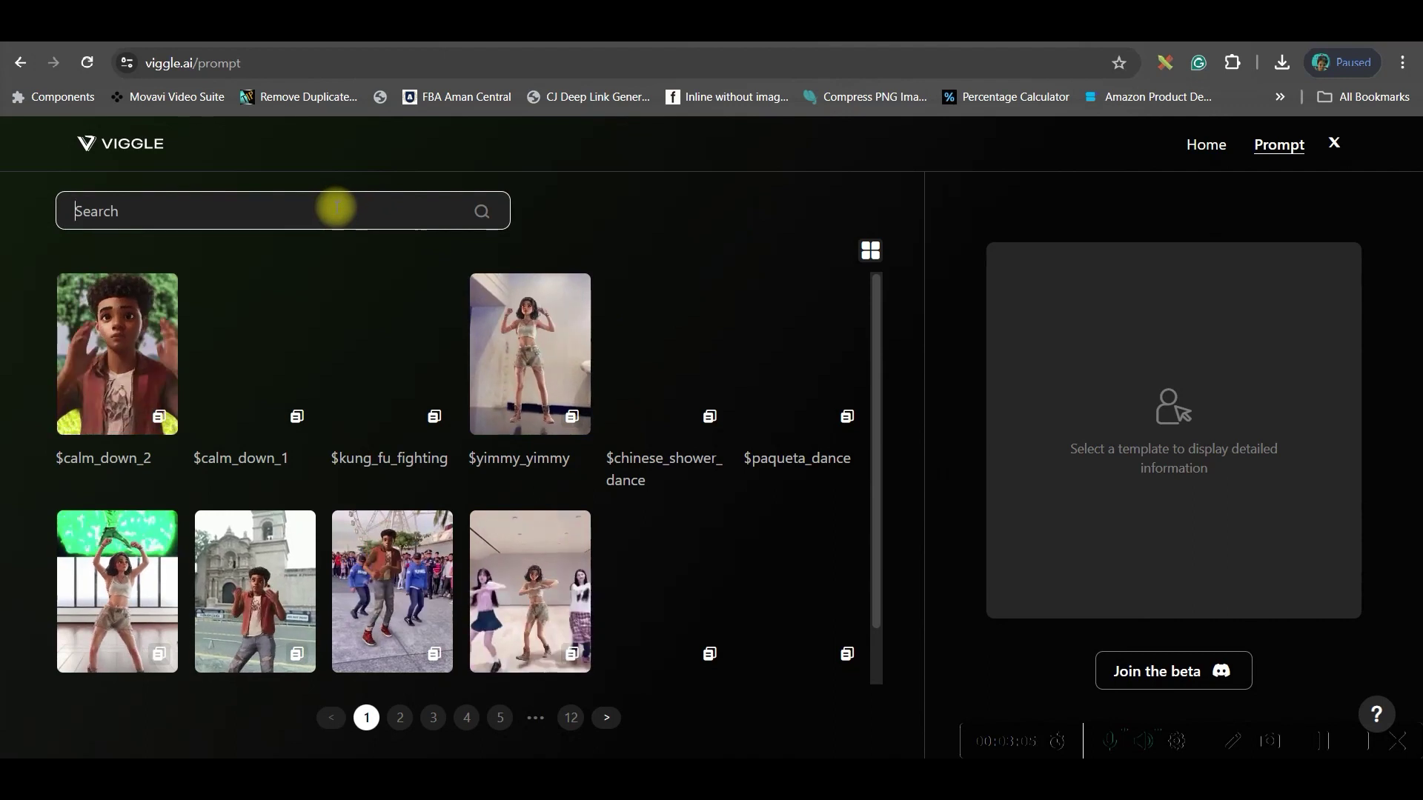
scroll(754, 490, down, 1)
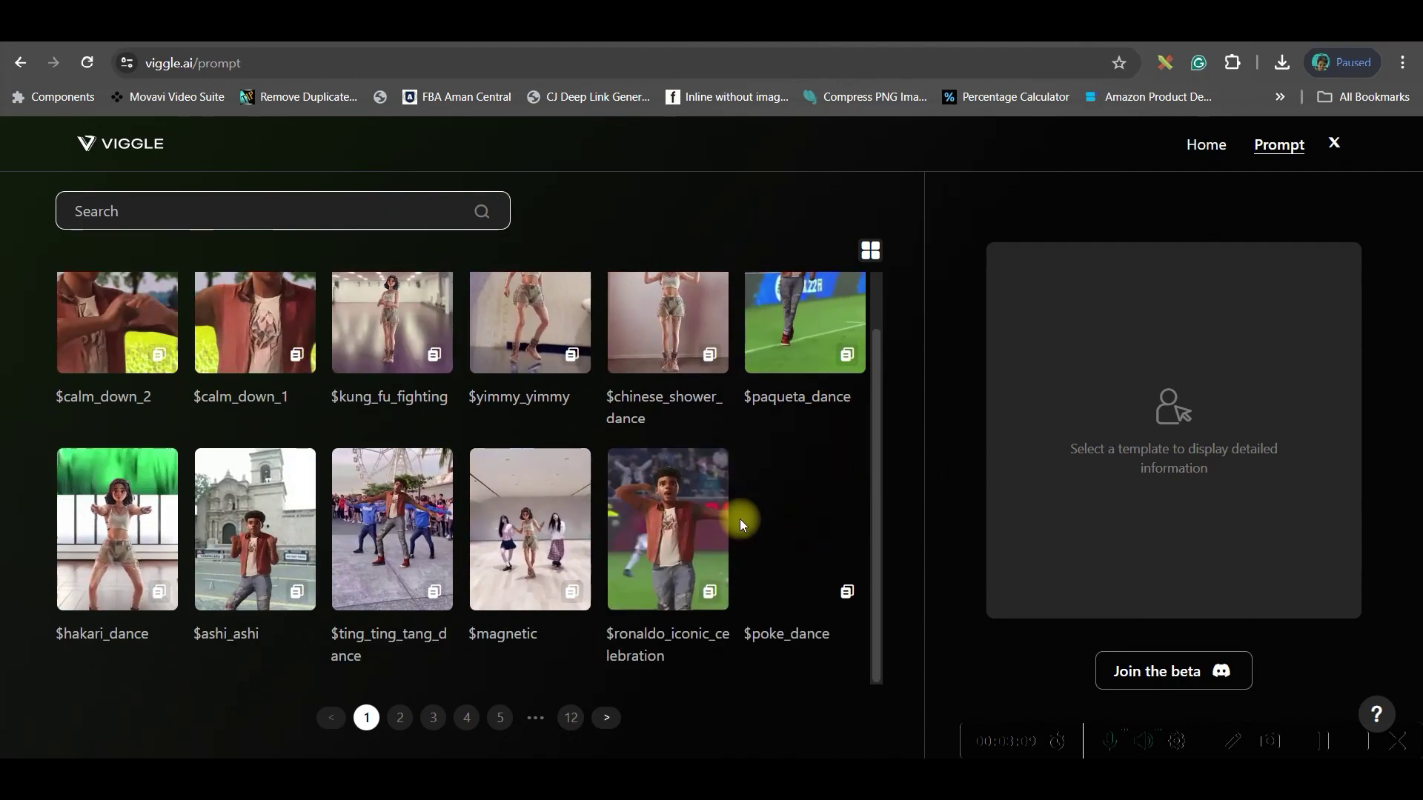
scroll(555, 502, up, 1)
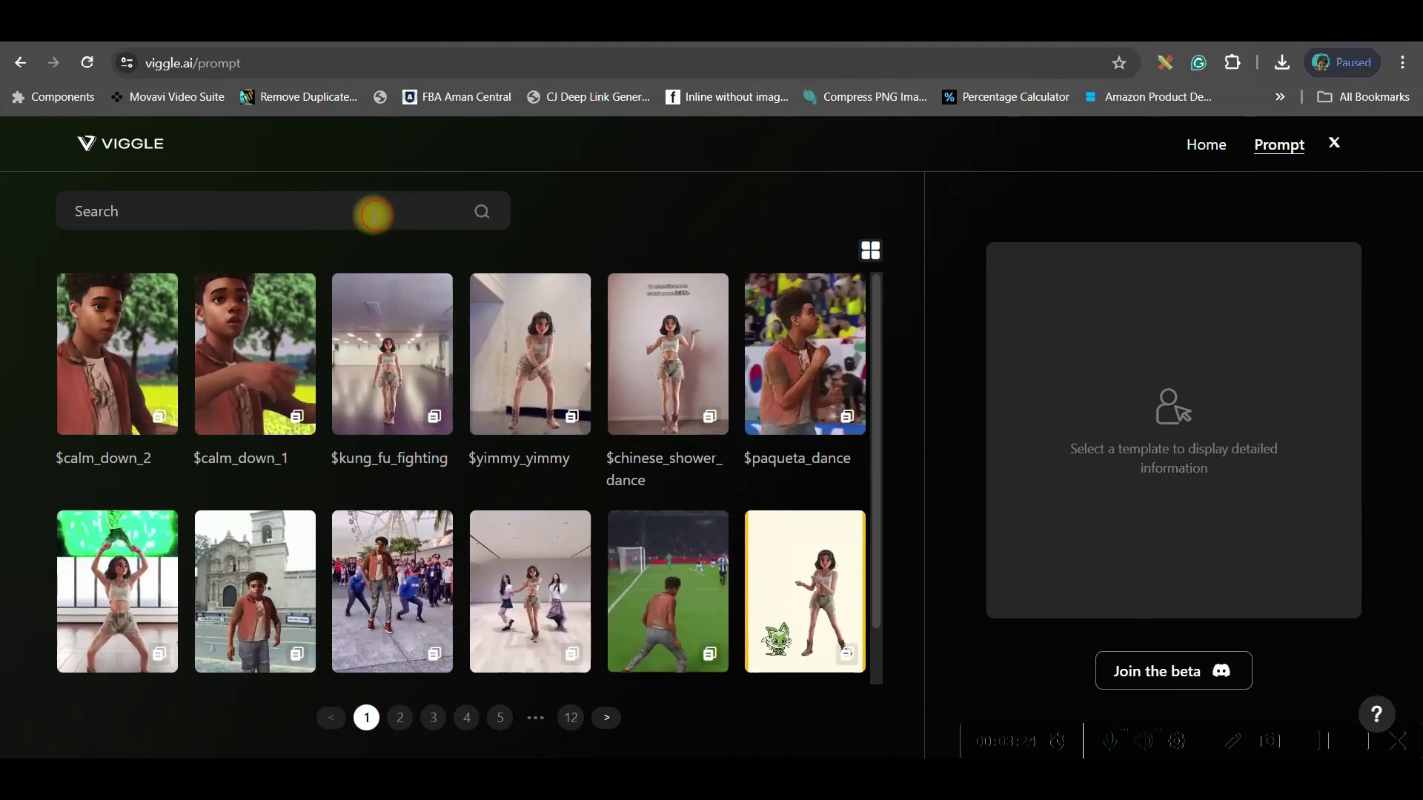
click(373, 215)
text(lil)
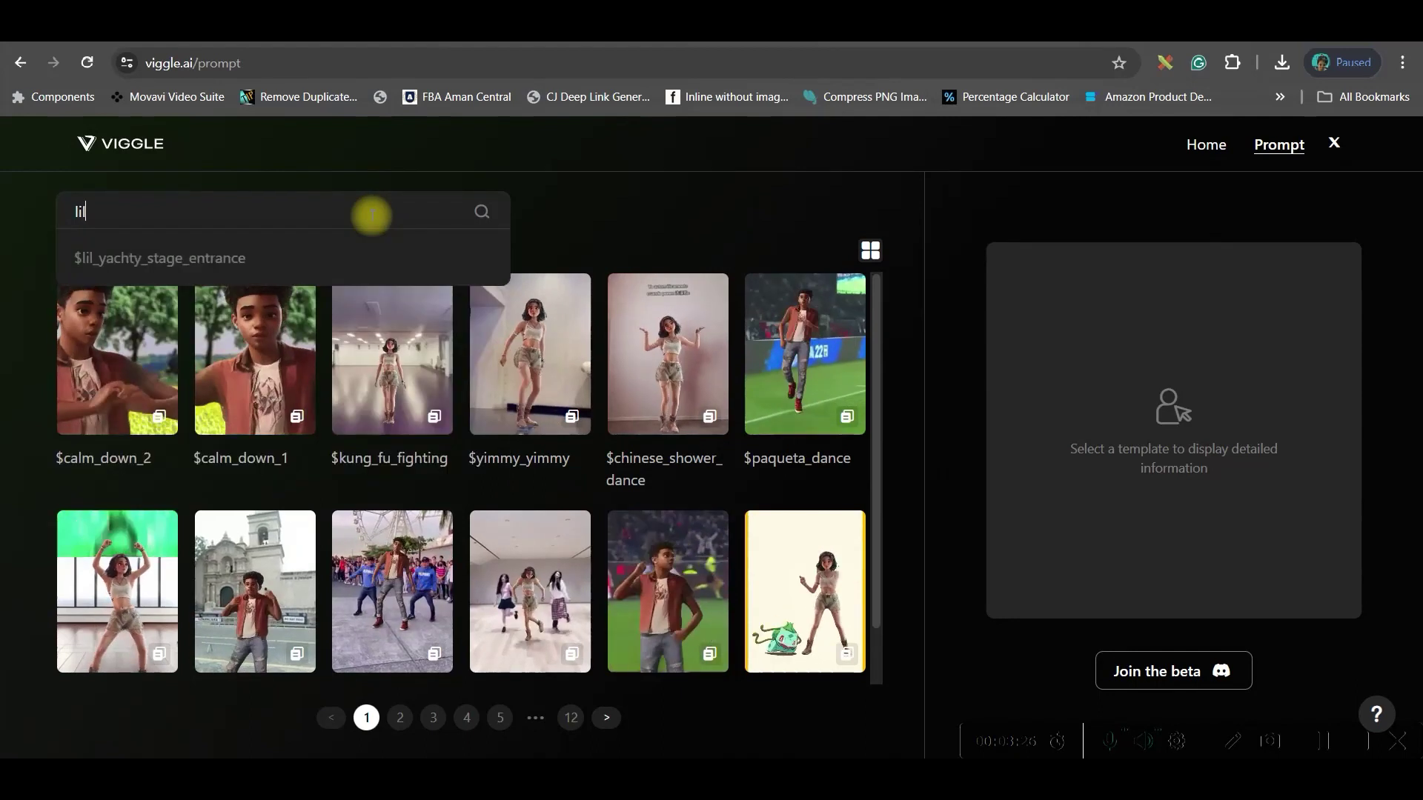
click(264, 271)
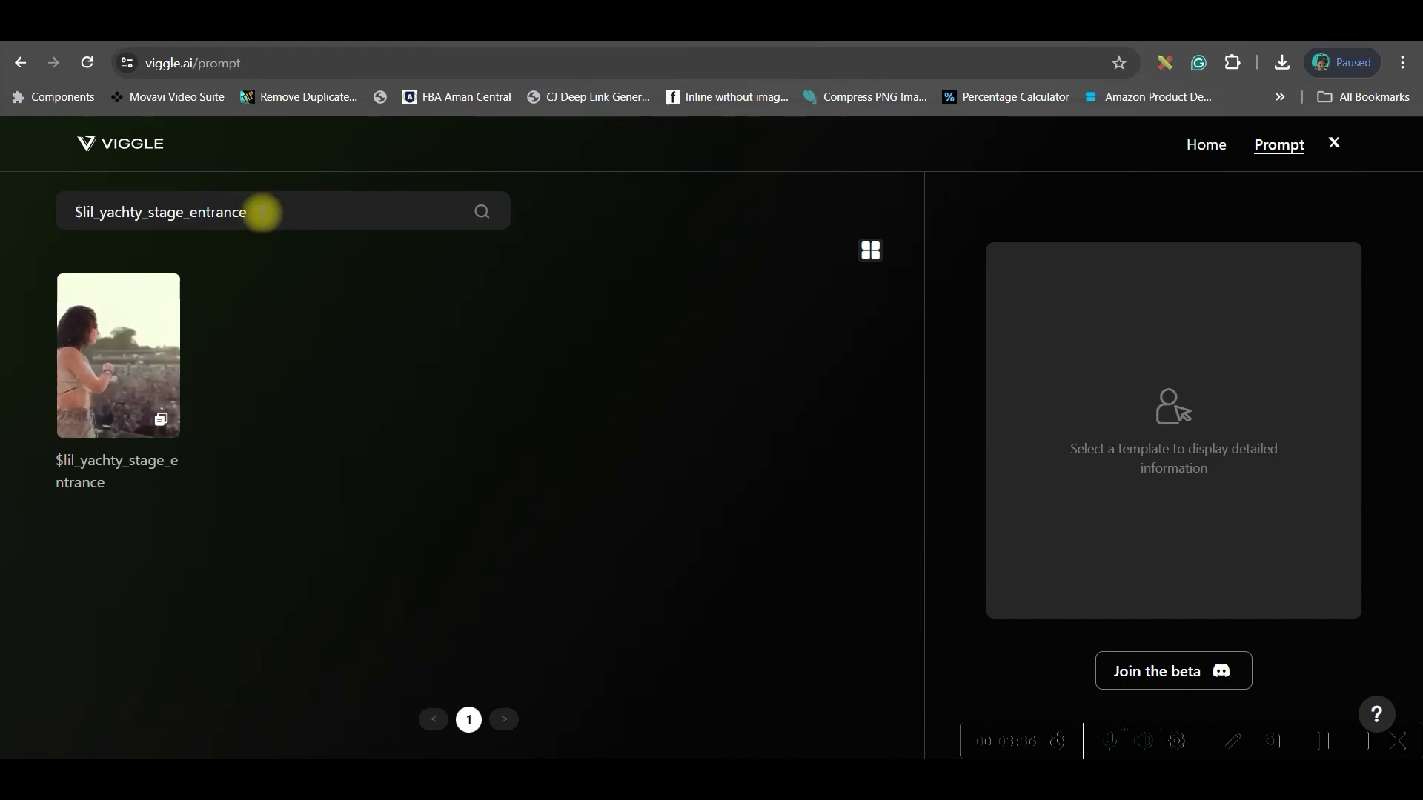
click(230, 212)
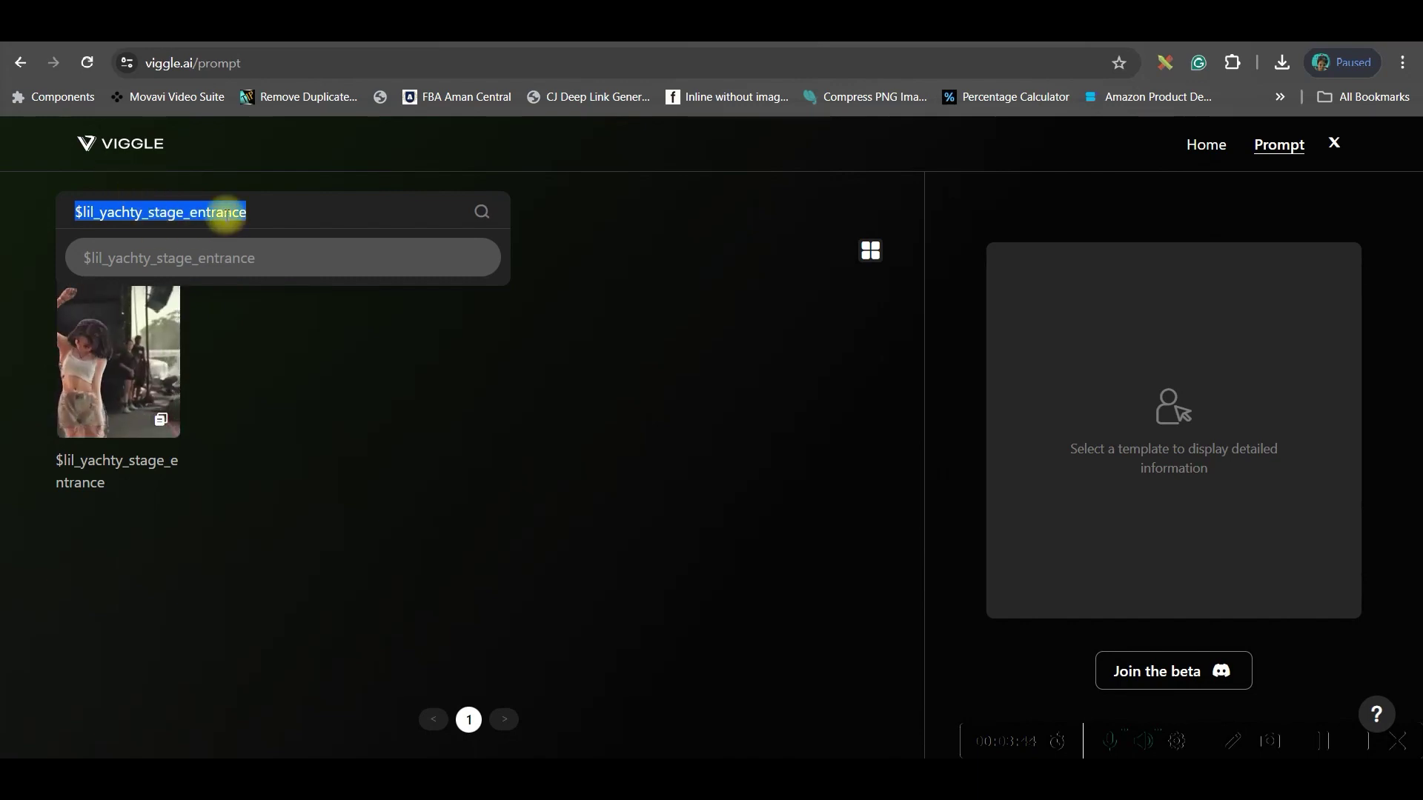
click(1193, 45)
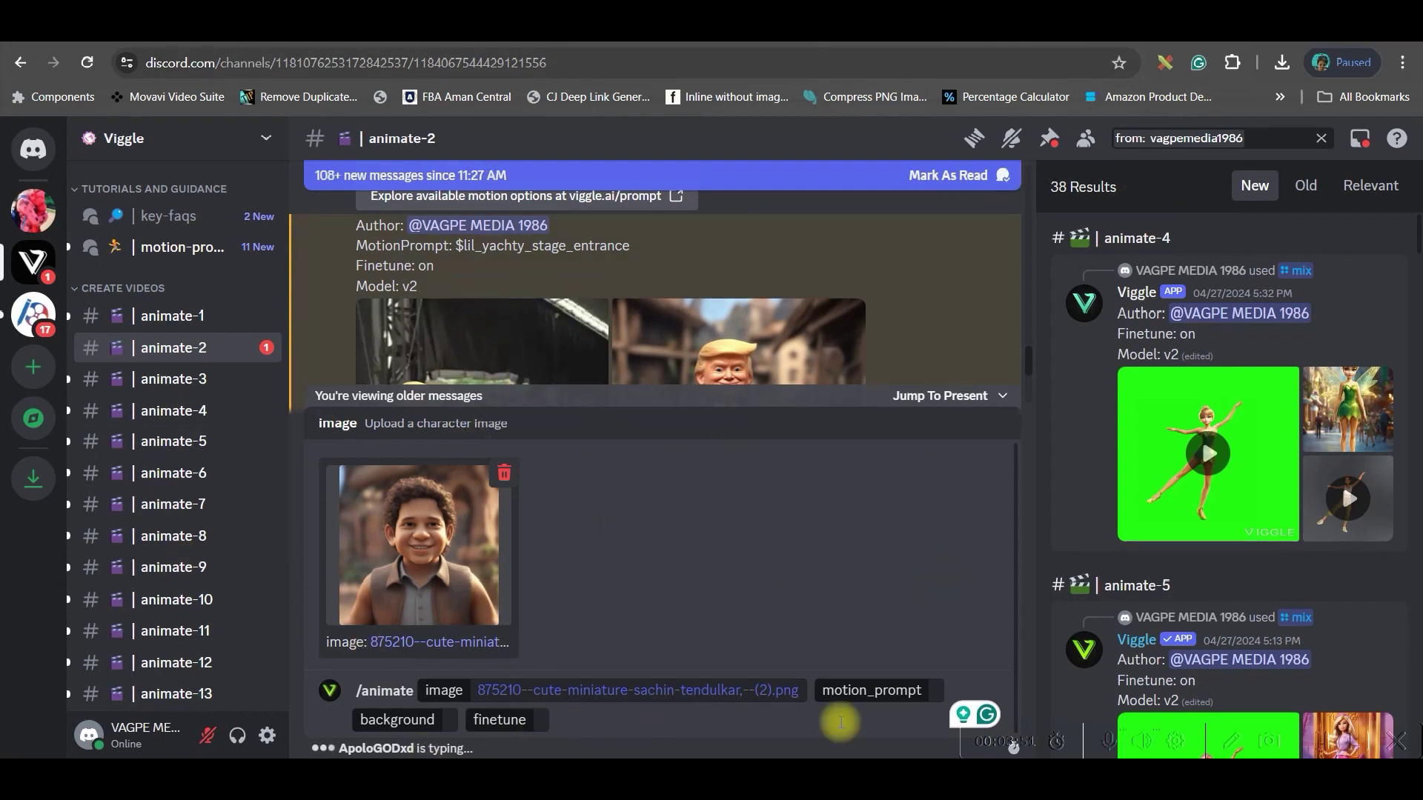
- Set /animate motion to $lil_yachty_stage_entrance, background From template, and finetune On
click(938, 689)
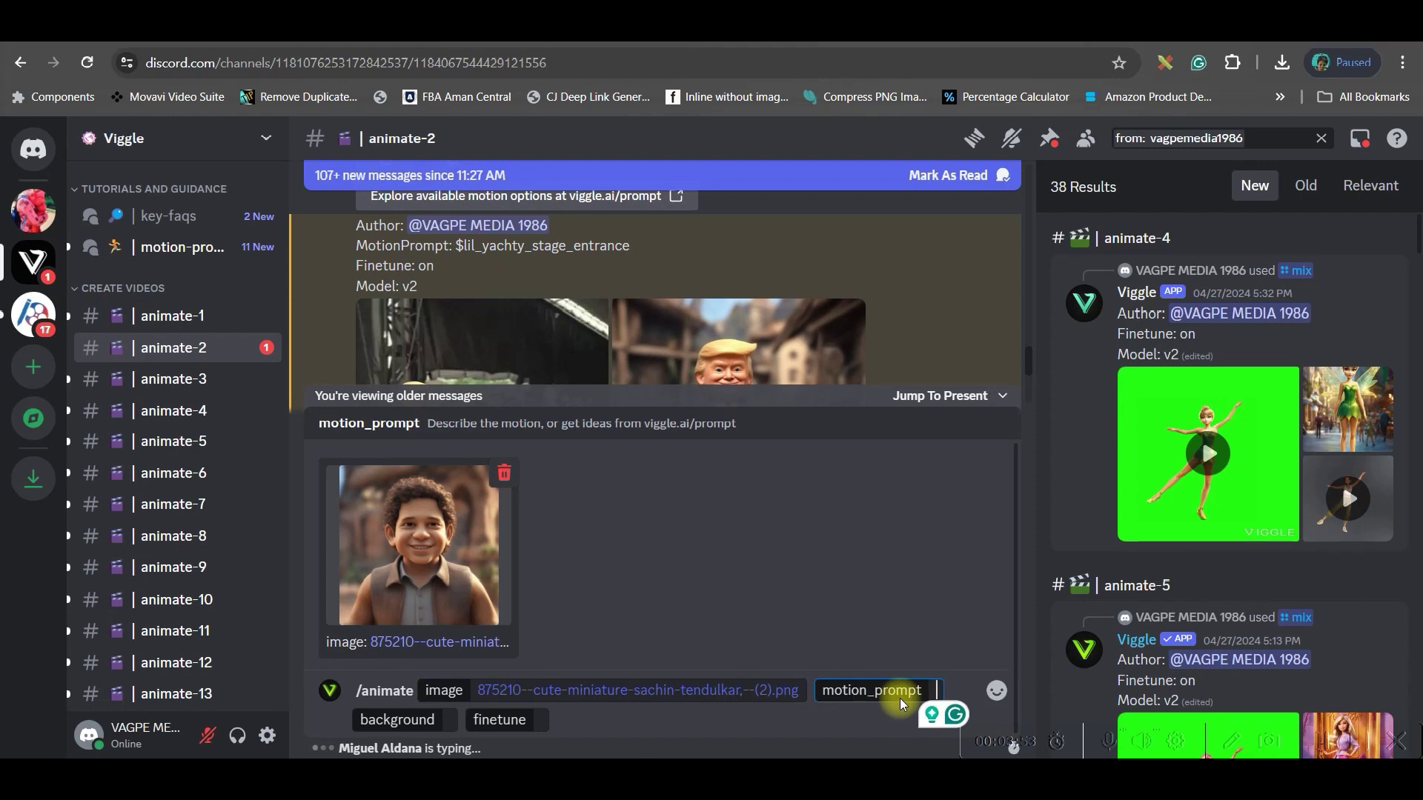
text($lil_yachty_stage_entrance)
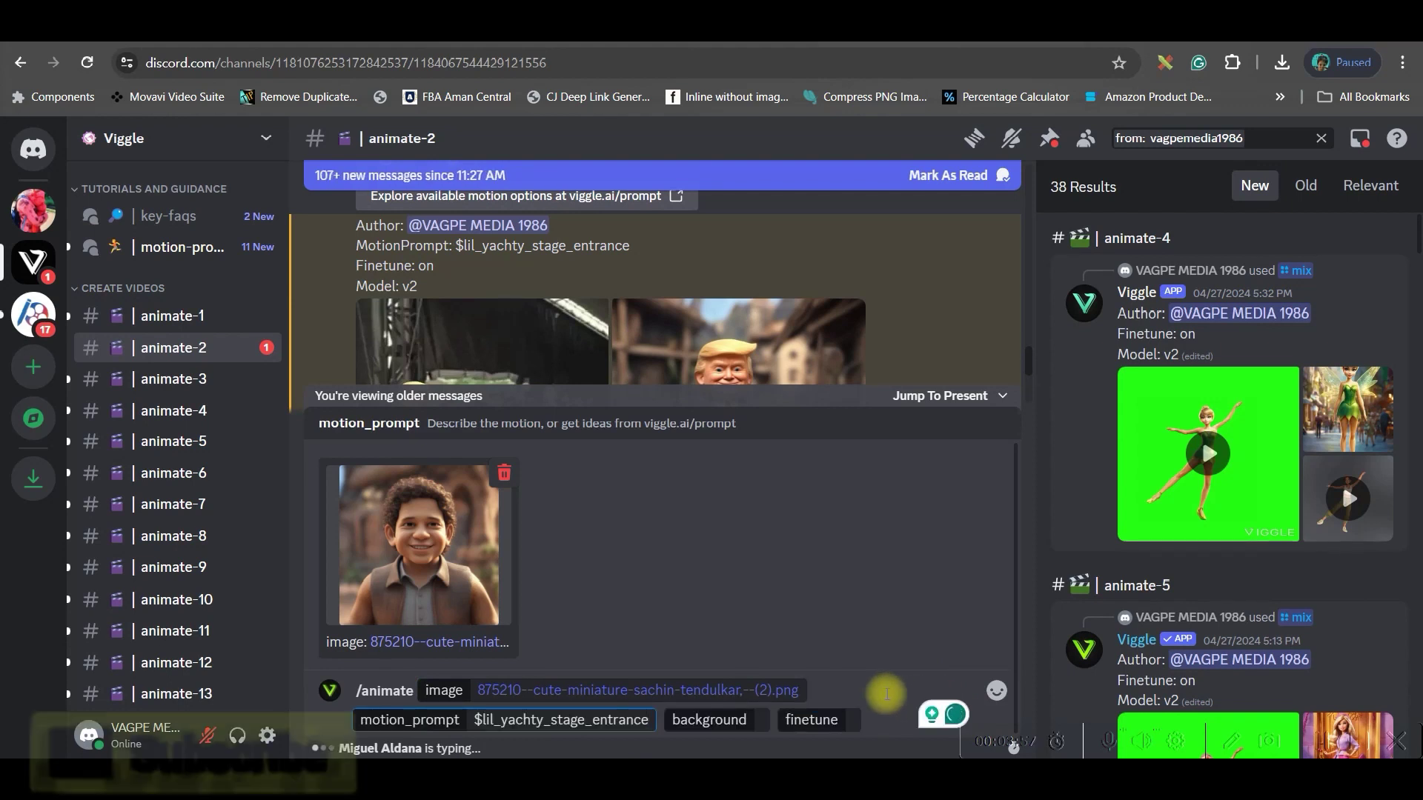
click(759, 719)
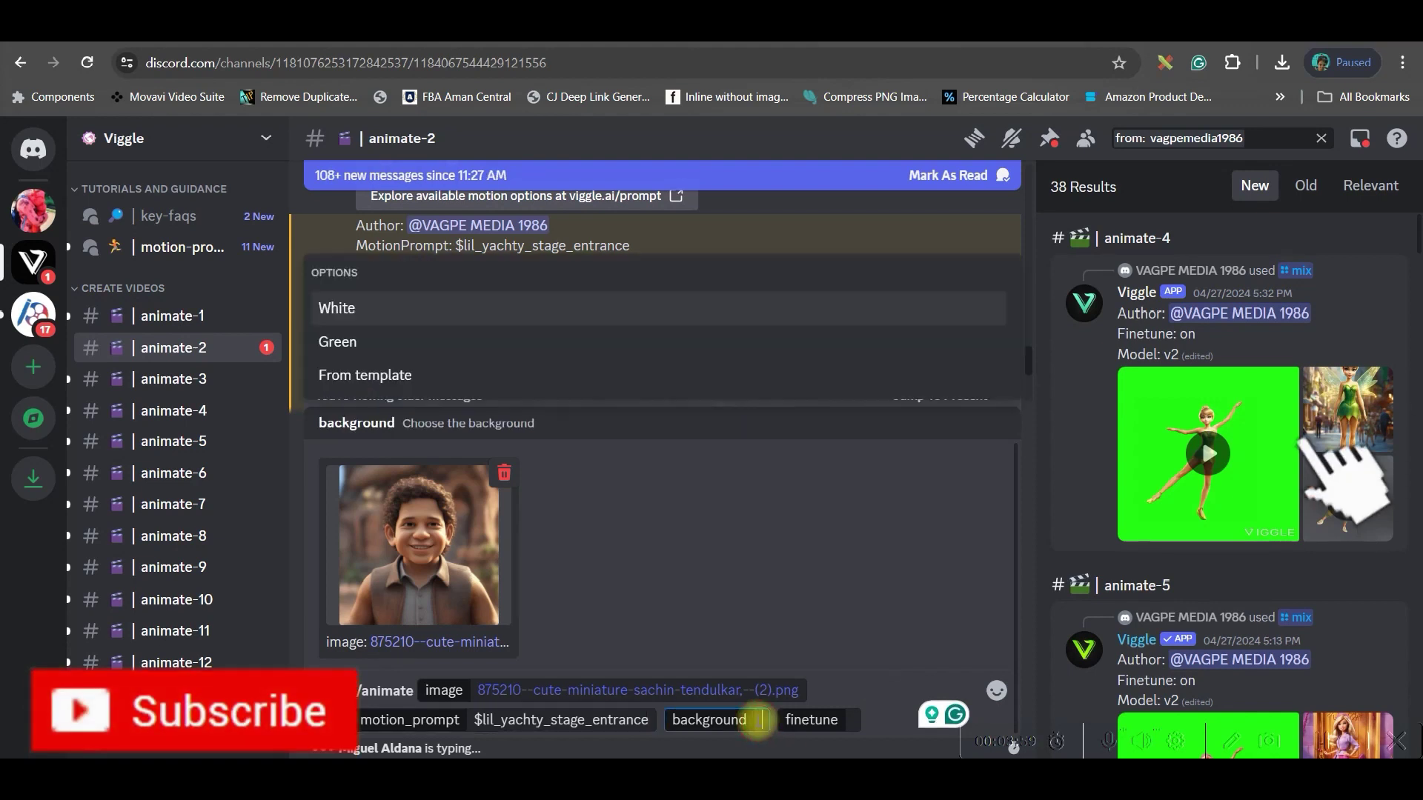
click(369, 375)
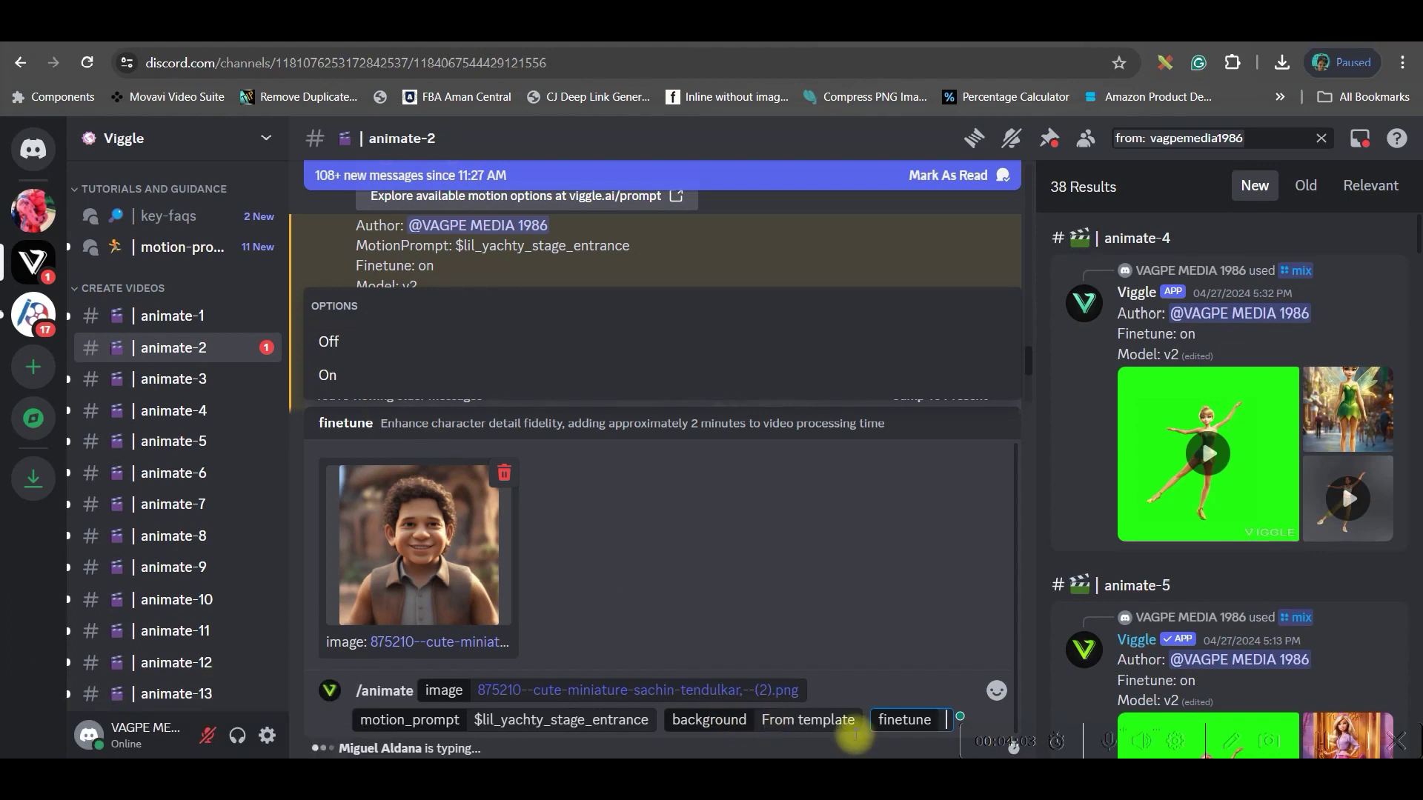
click(334, 377)
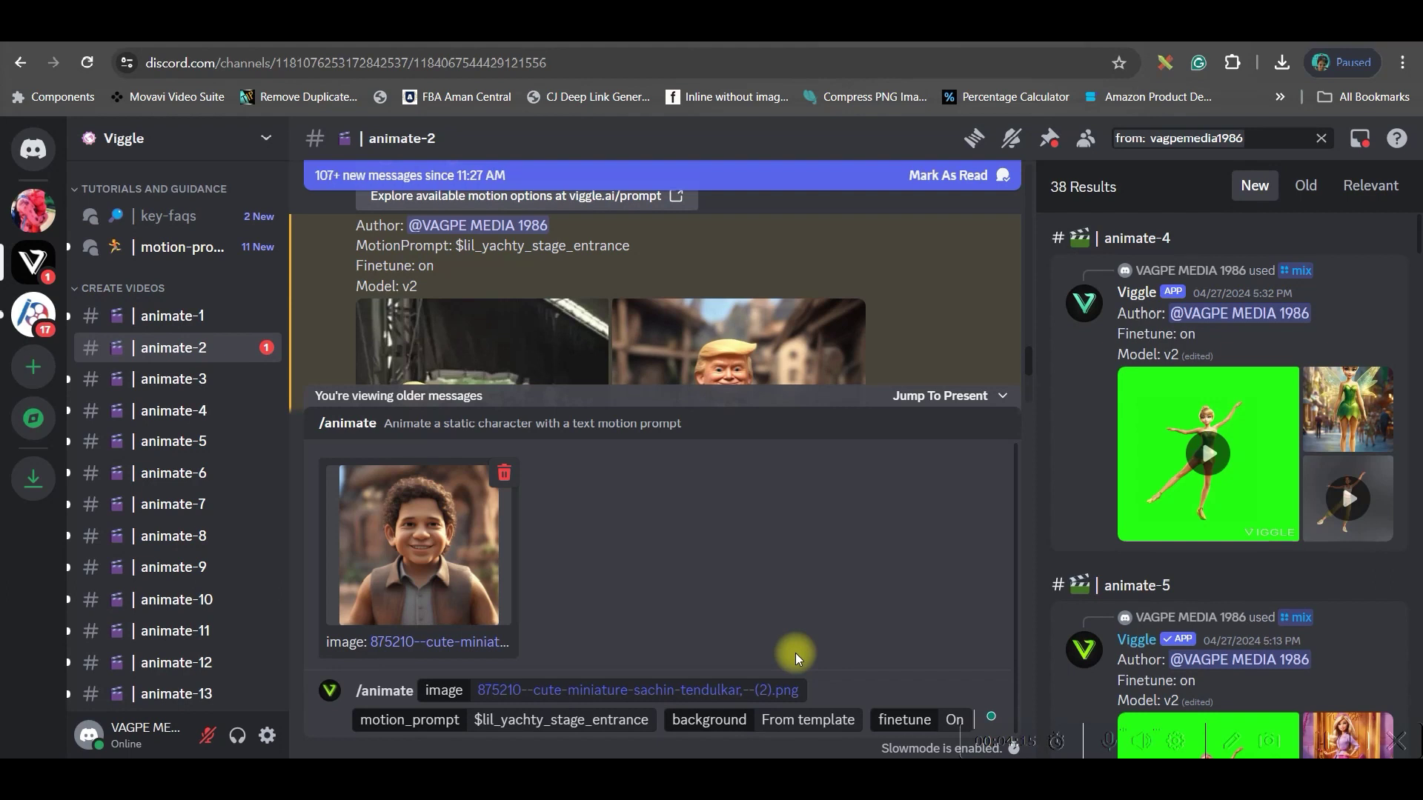
- Send the animate request and jump to the latest messages for Viggle's result
key(Return)
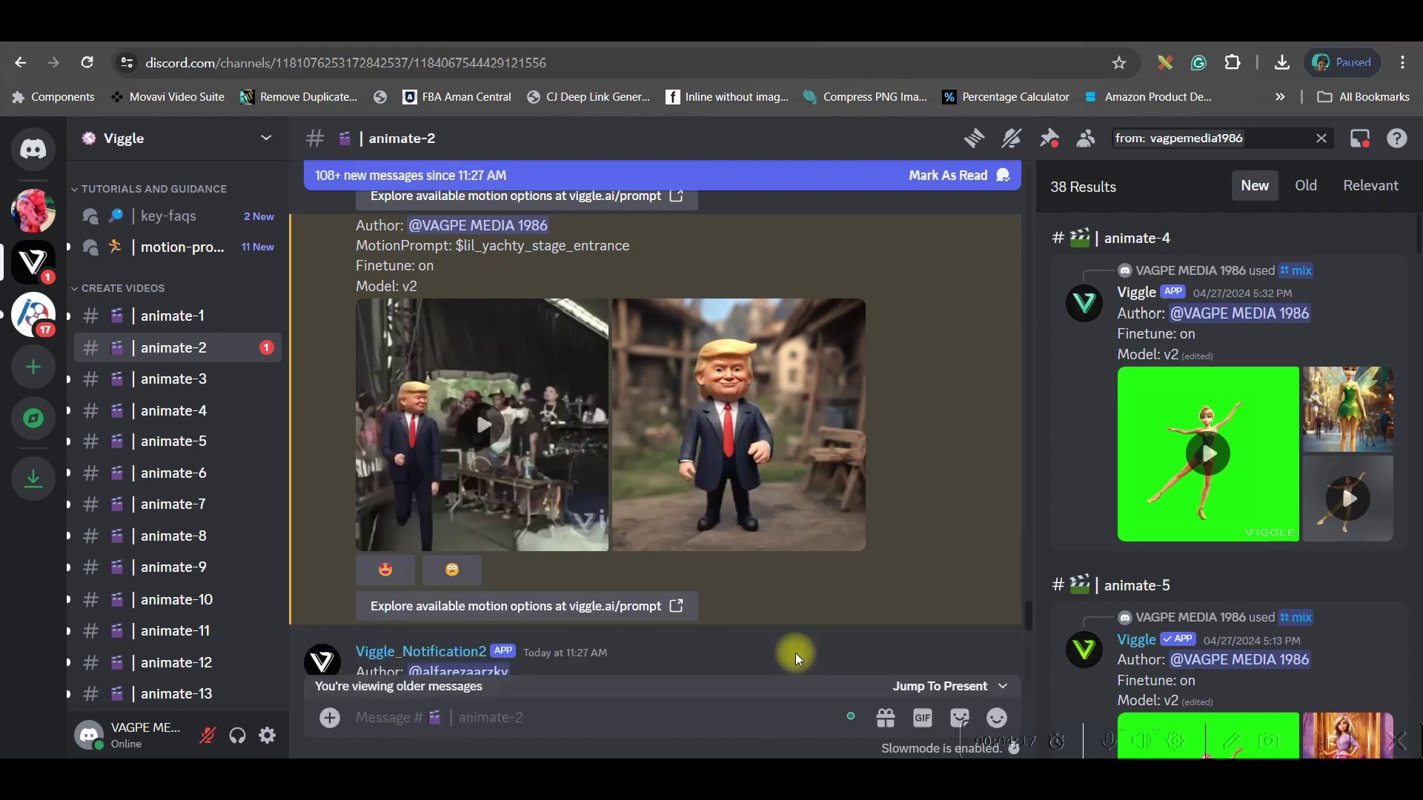
click(957, 695)
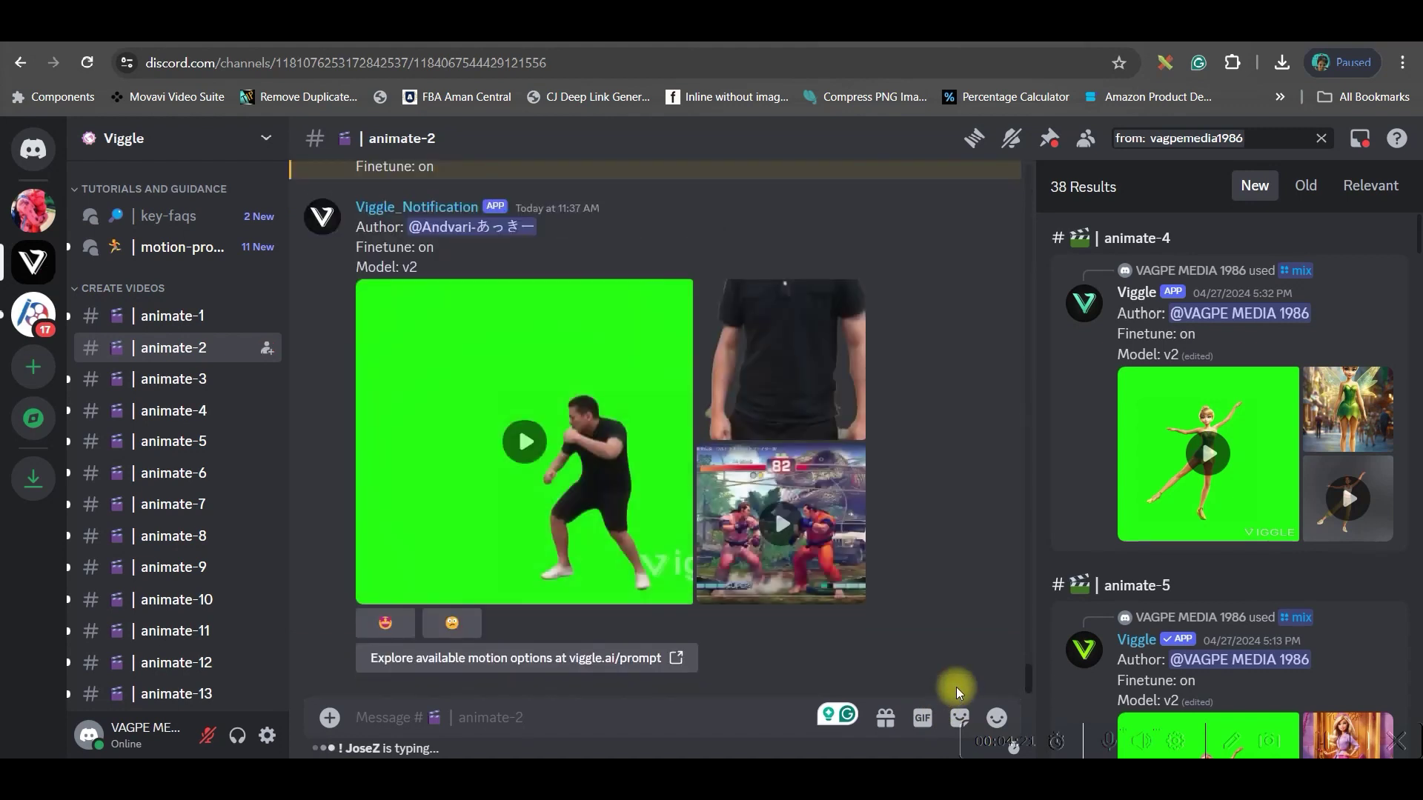
scroll(638, 477, up, 4)
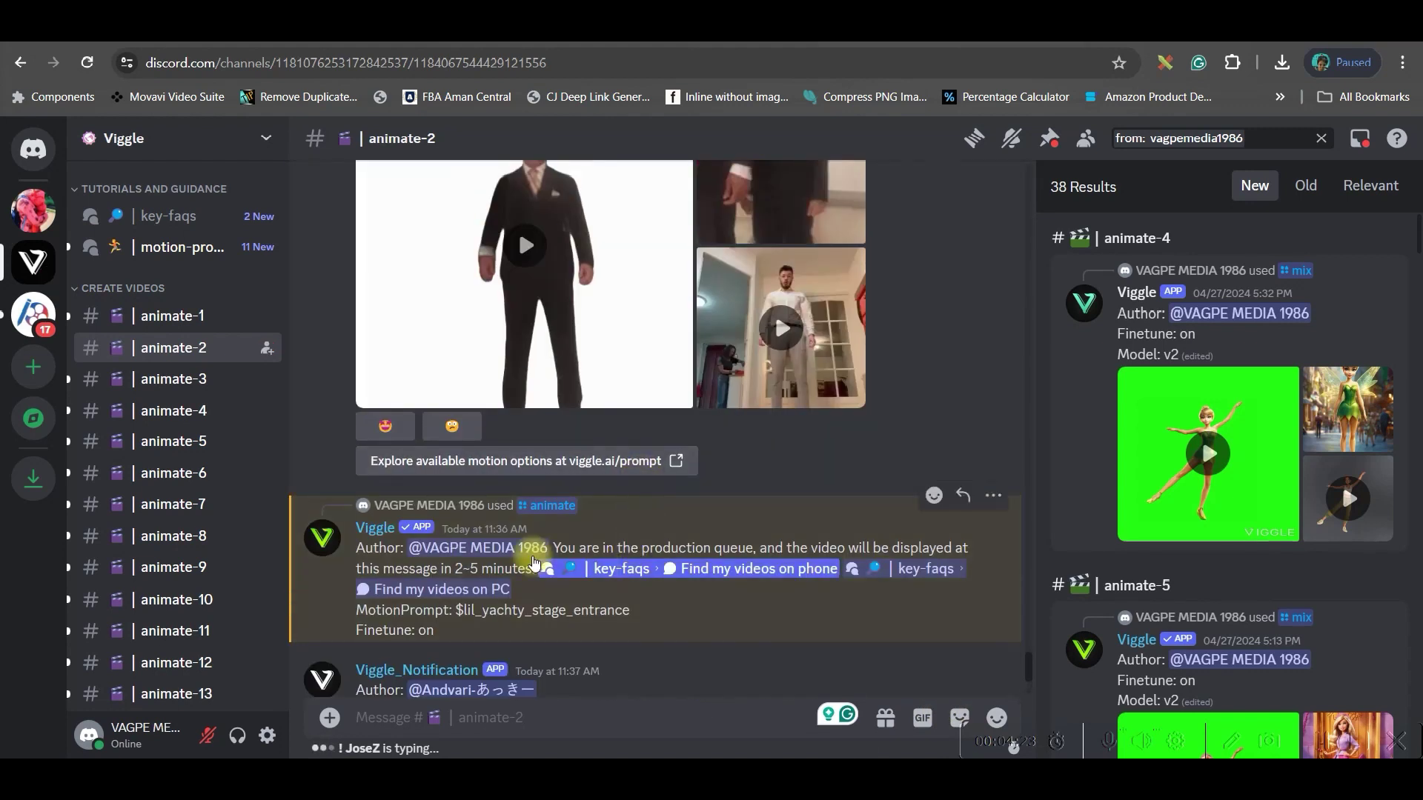
scroll(620, 601, down, 1)
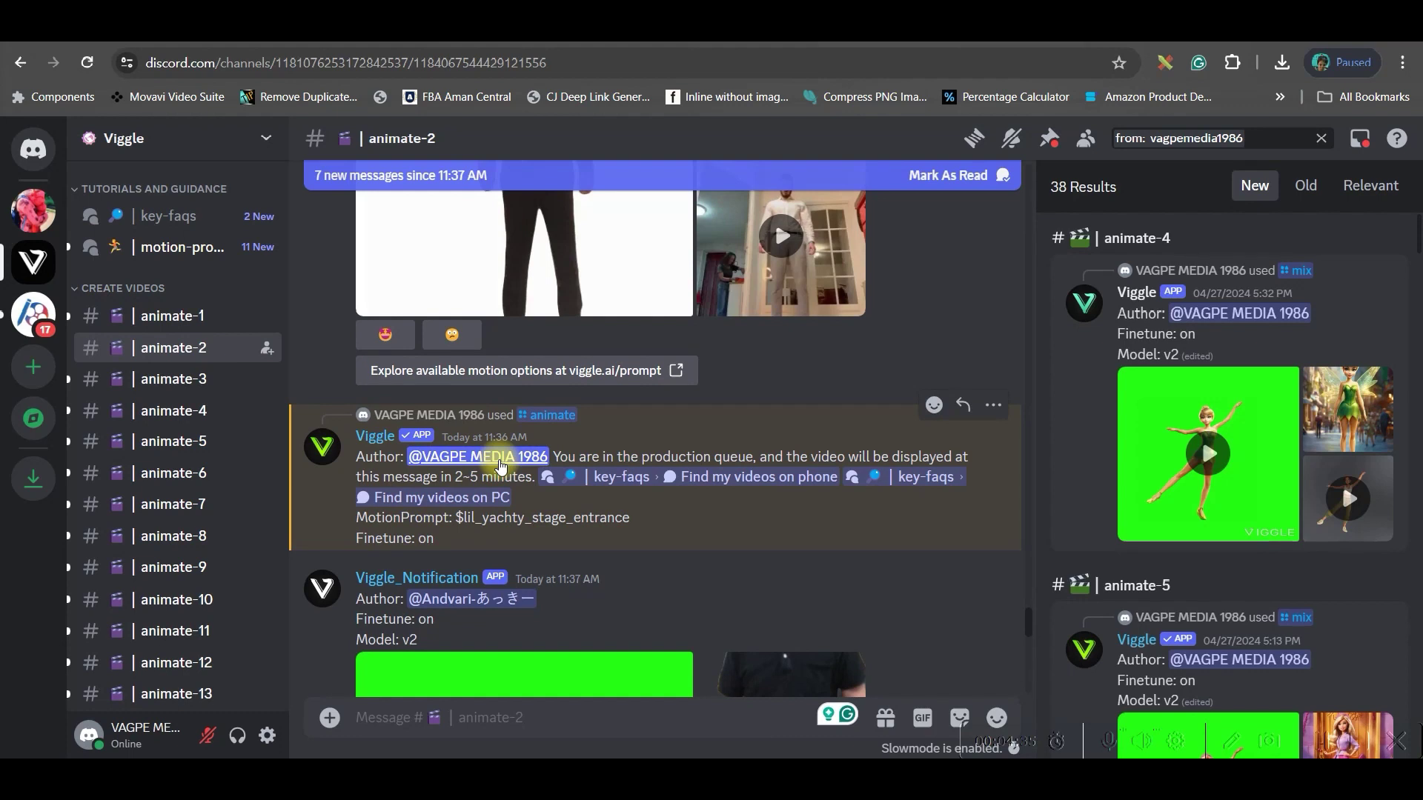
mouse_move(482, 531)
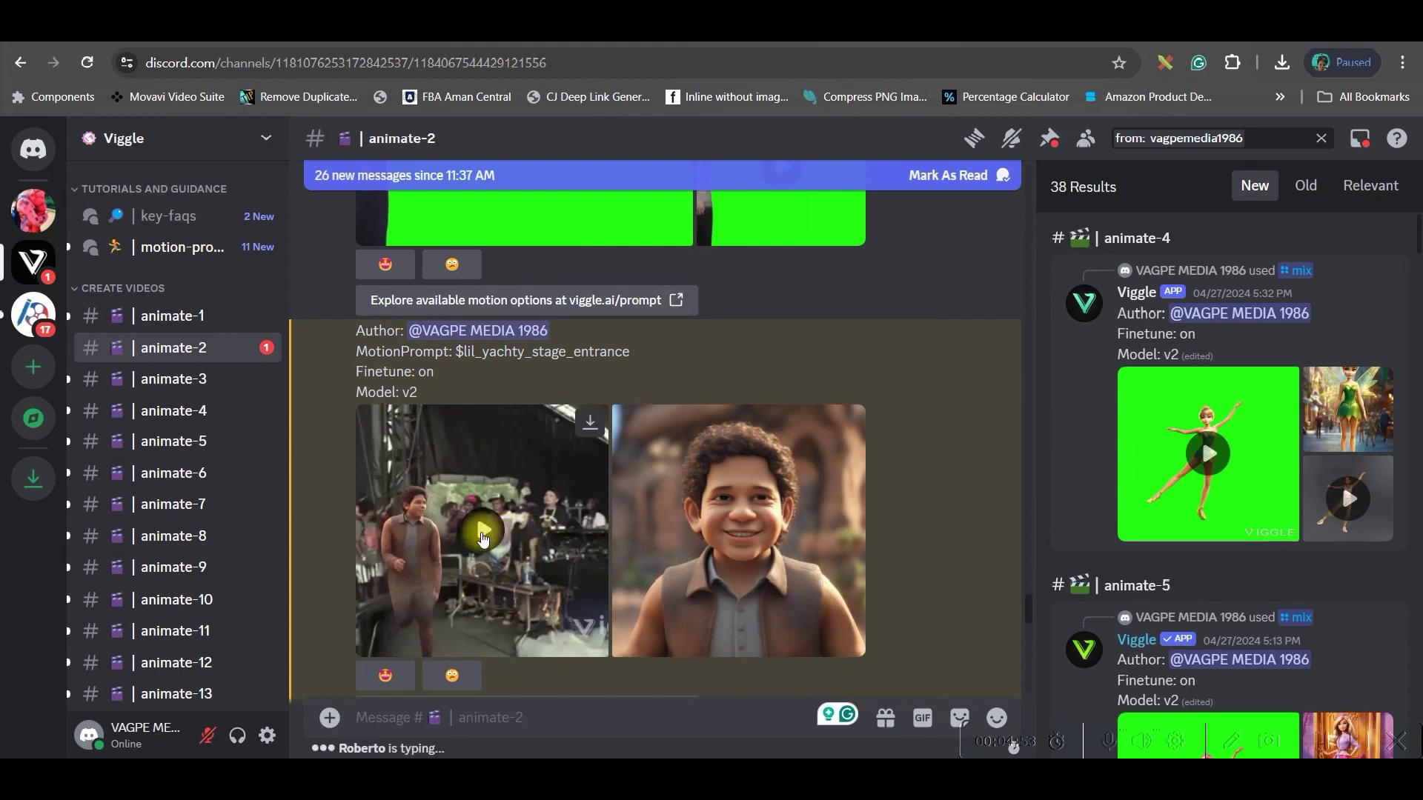
- Watch the finished Sachin animation enlarged, then close the viewer
click(482, 537)
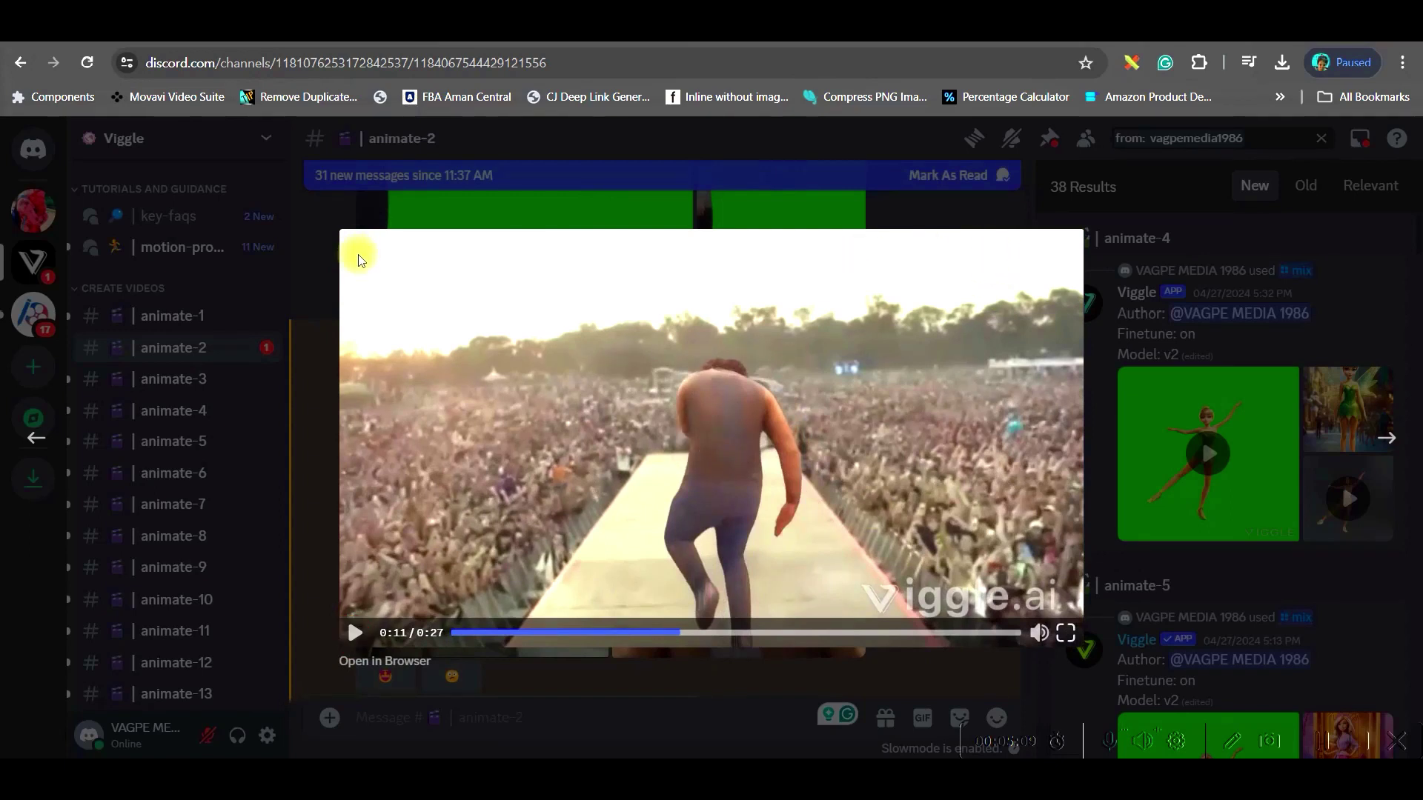
click(336, 308)
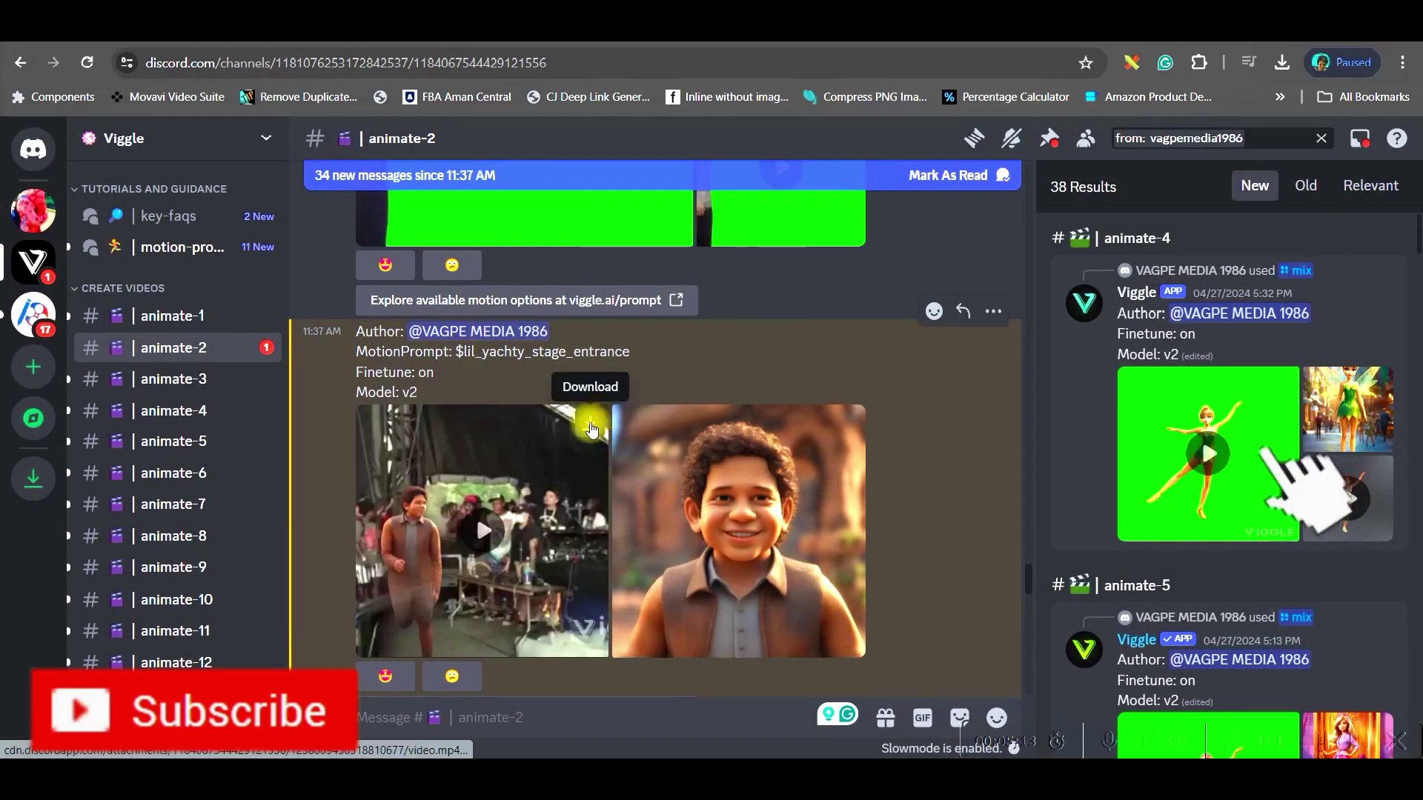
click(590, 430)
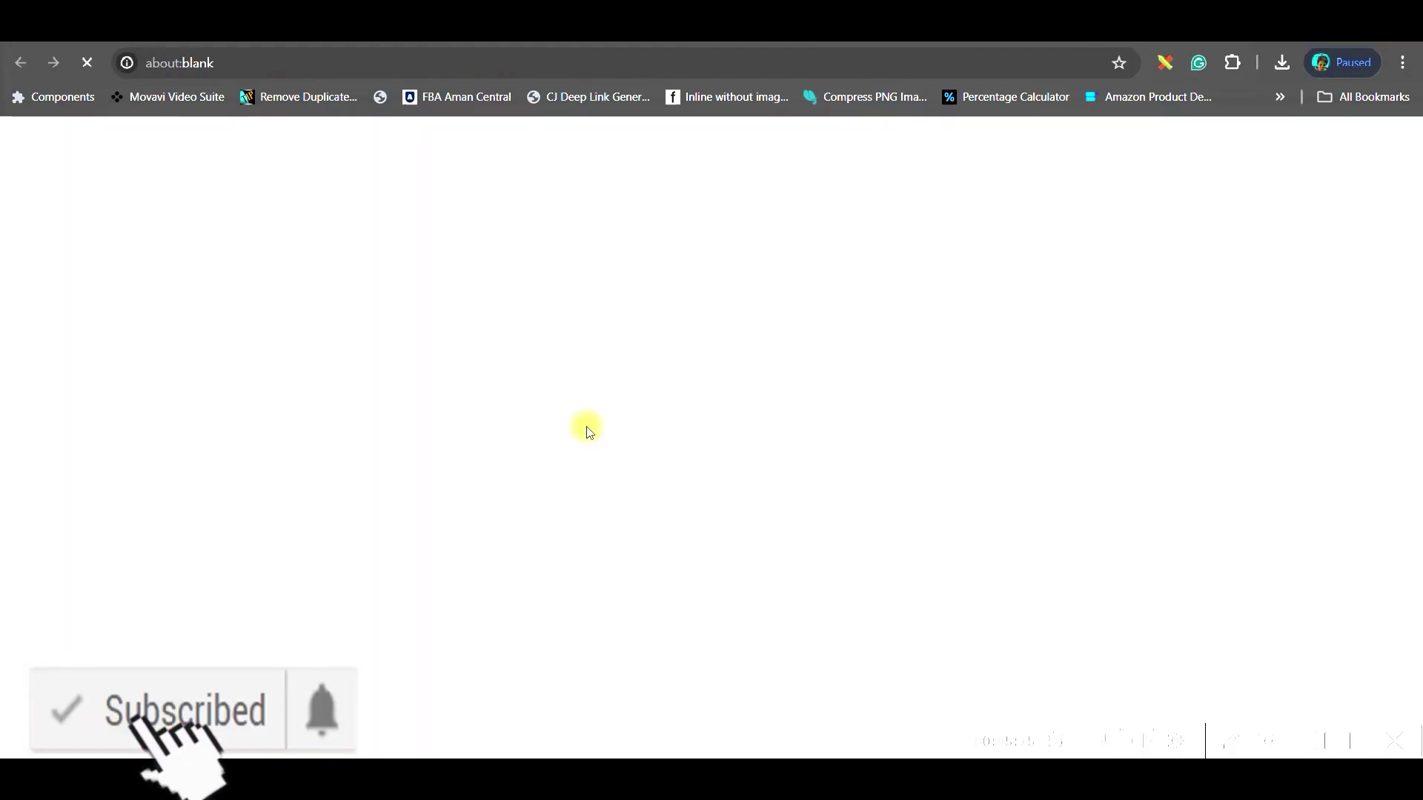